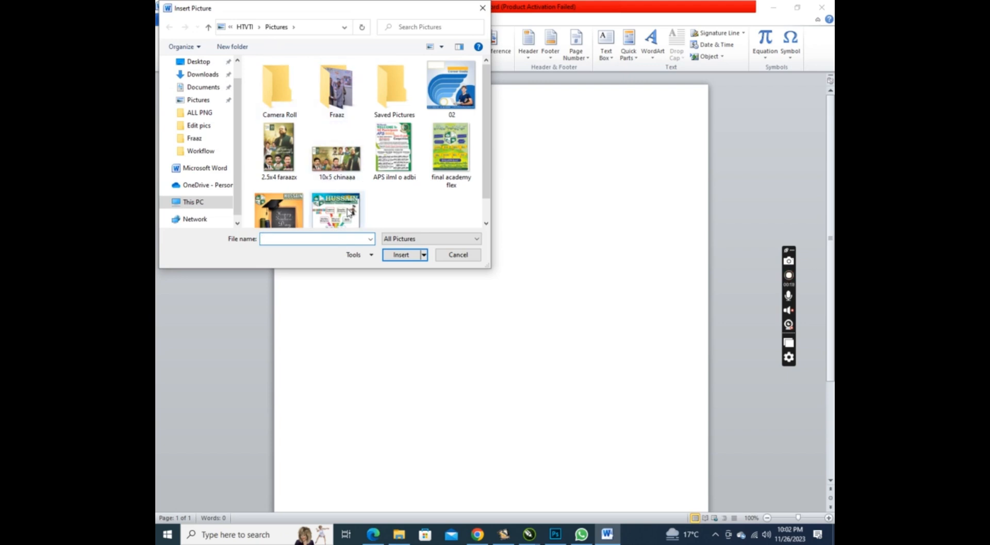
Insert the picture "final academy flex" from the Pictures folder and shrink it to about 3.73" high by 2.89" wide.
left_click(447, 154)
left_click(401, 254)
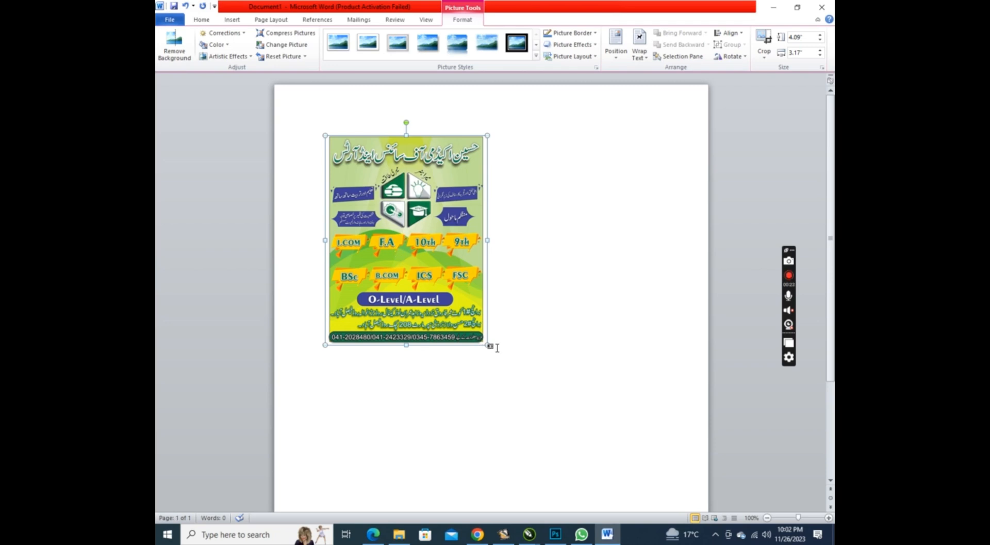
left_click_drag(485, 342, 474, 326)
Set the picture's text wrapping to In Front of Text and move it slightly up the page.
left_click(640, 52)
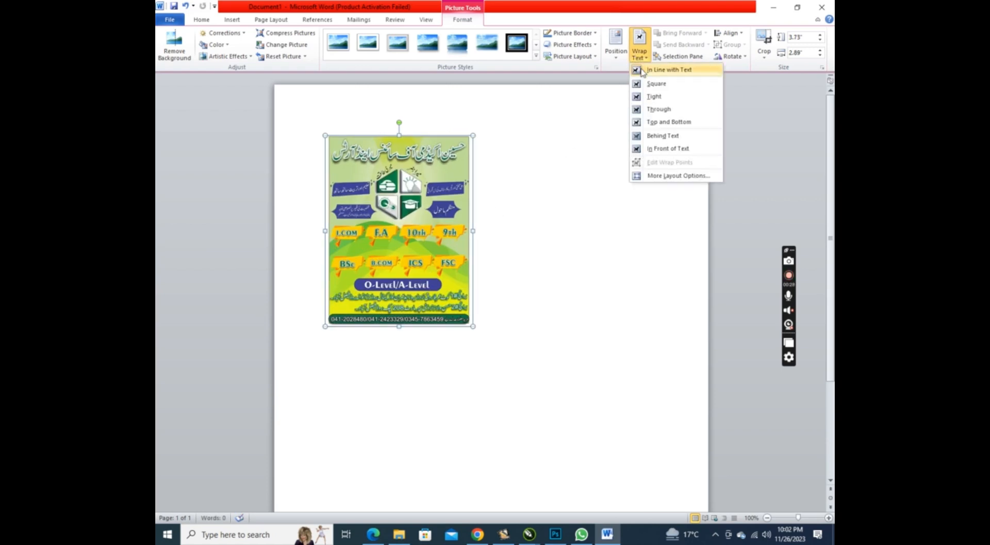
left_click(655, 149)
left_click_drag(407, 191, 399, 164)
Recolor the picture sepia and finally red, with a brighter, lower-contrast correction applied.
left_click(214, 45)
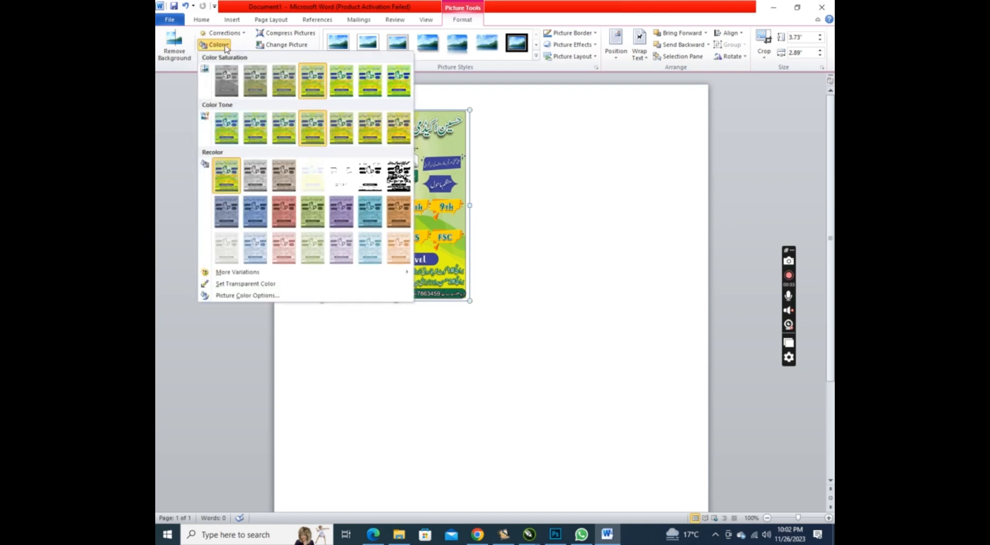
left_click(284, 175)
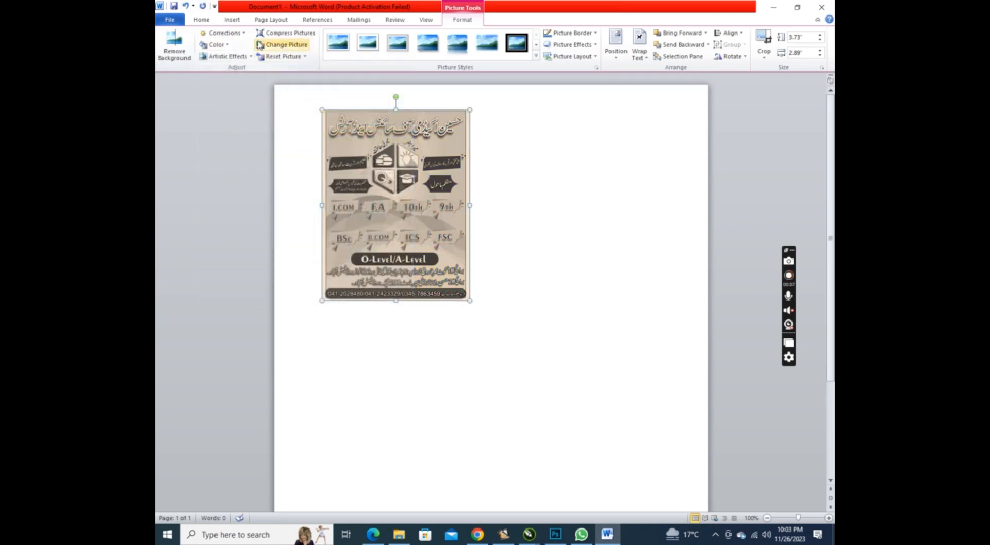
left_click(238, 34)
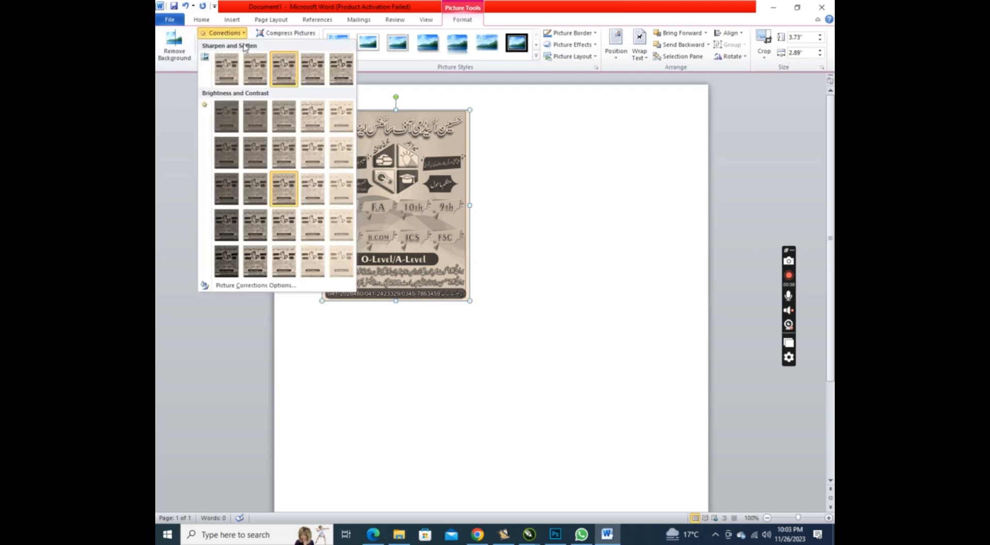
left_click(341, 152)
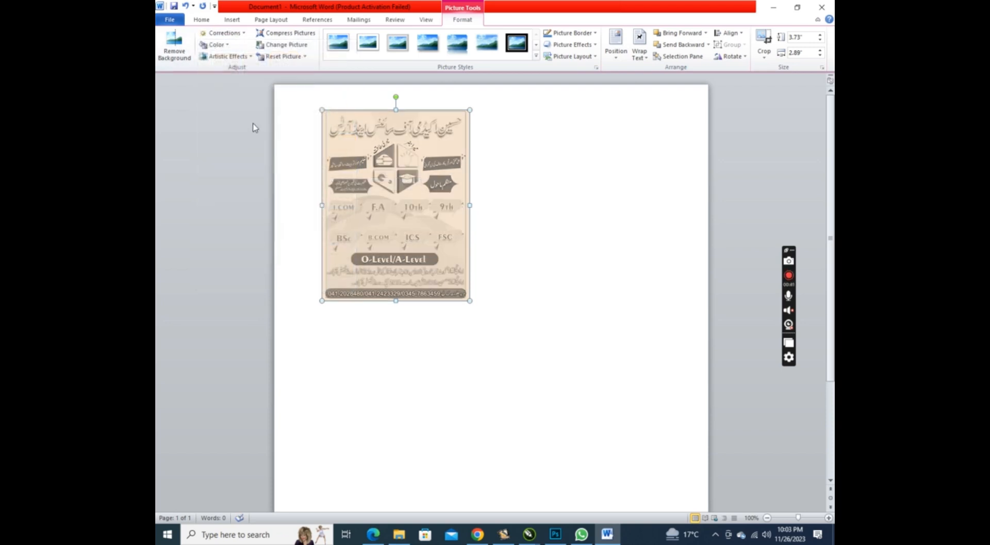
left_click(229, 49)
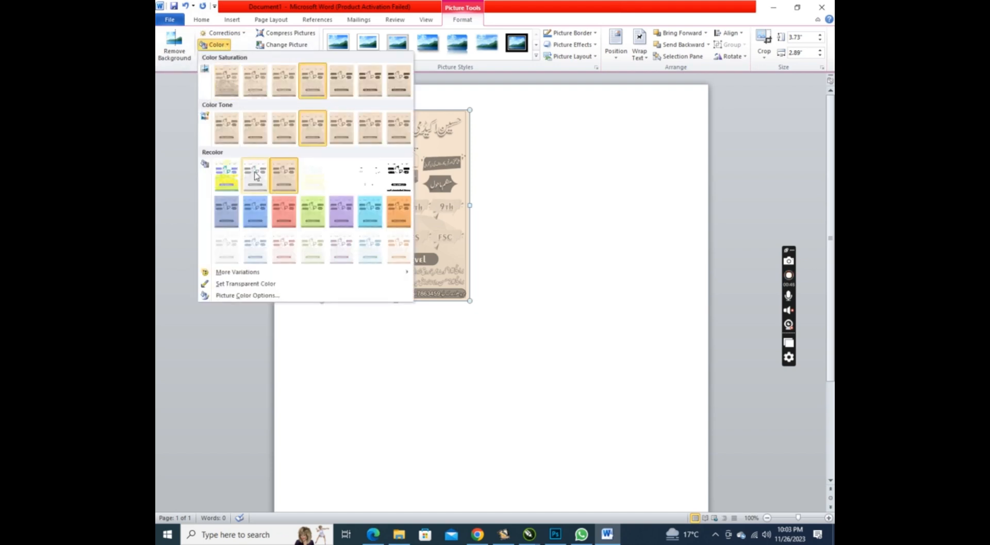
left_click(283, 211)
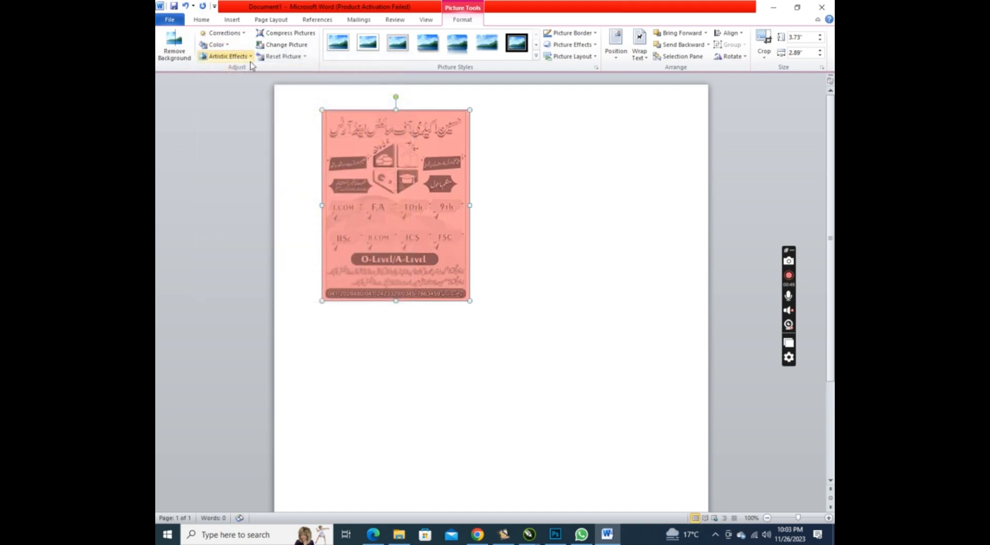
Replace the picture with the Hussain training institute flyer from the Pictures folder.
left_click(287, 45)
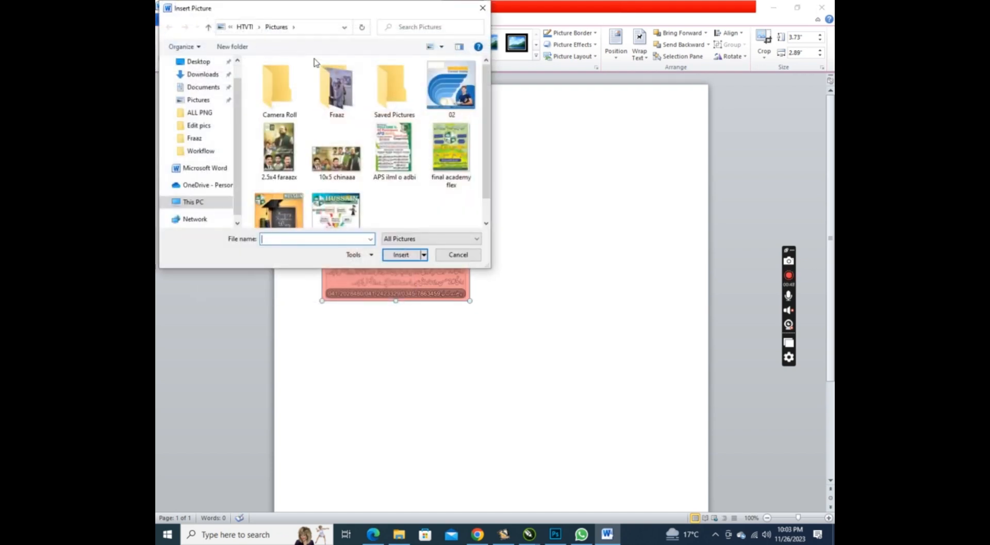
left_click(324, 207)
left_click(401, 254)
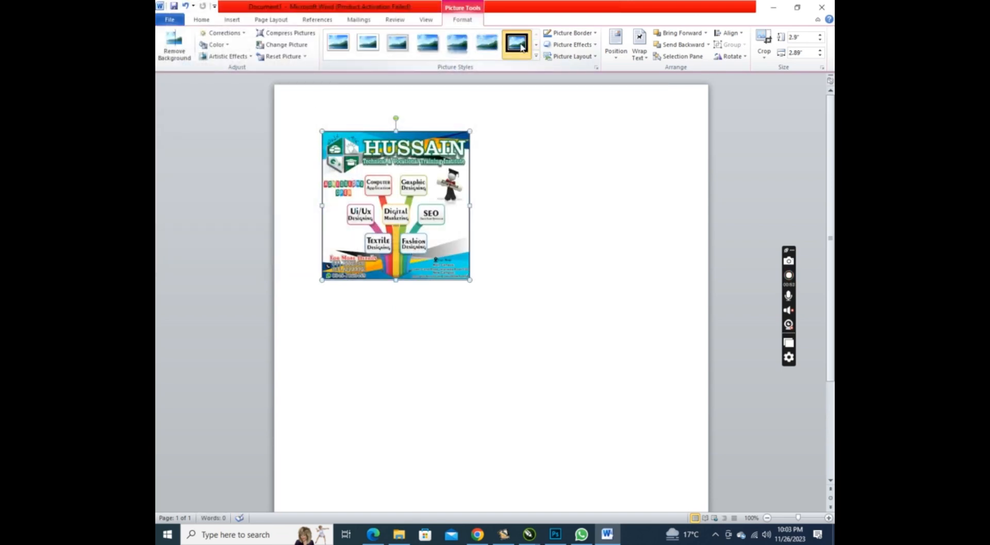
Apply the double black frame picture style to the flyer and set its border color to red.
left_click(535, 57)
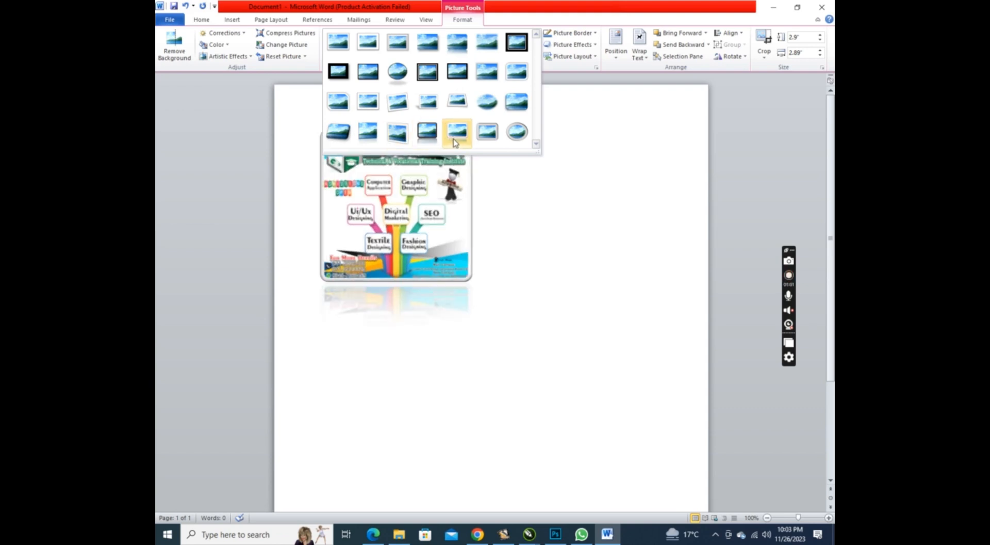
left_click(520, 50)
left_click(561, 34)
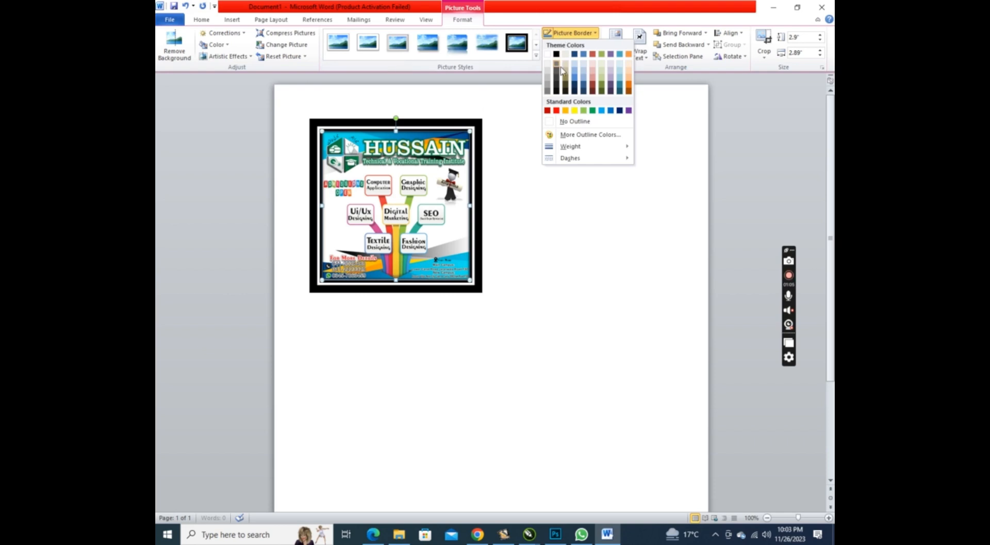
left_click(557, 111)
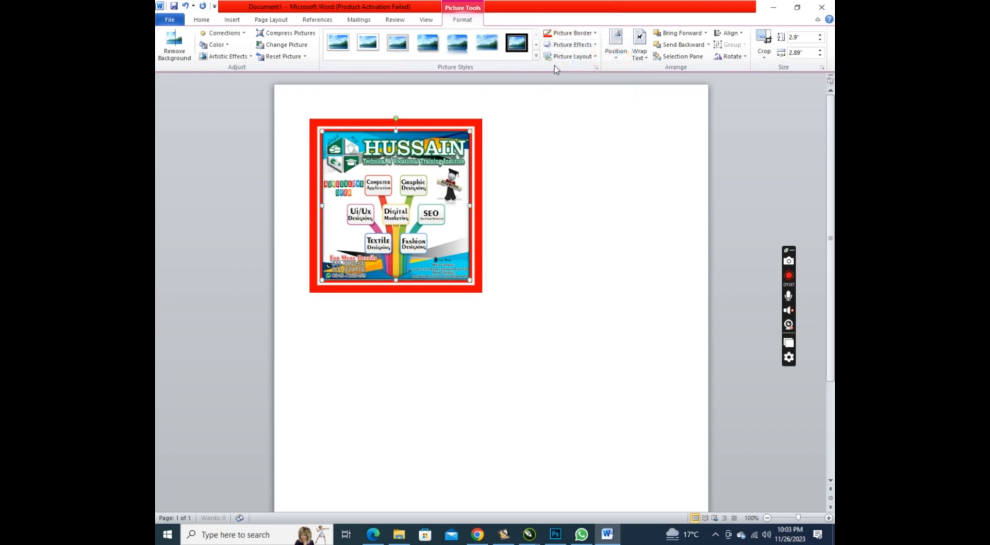
Preview the shadow, reflection, glow, soft edges, bevel and 3-D rotation effects on the flyer without applying any.
left_click(569, 45)
mouse_move(571, 62)
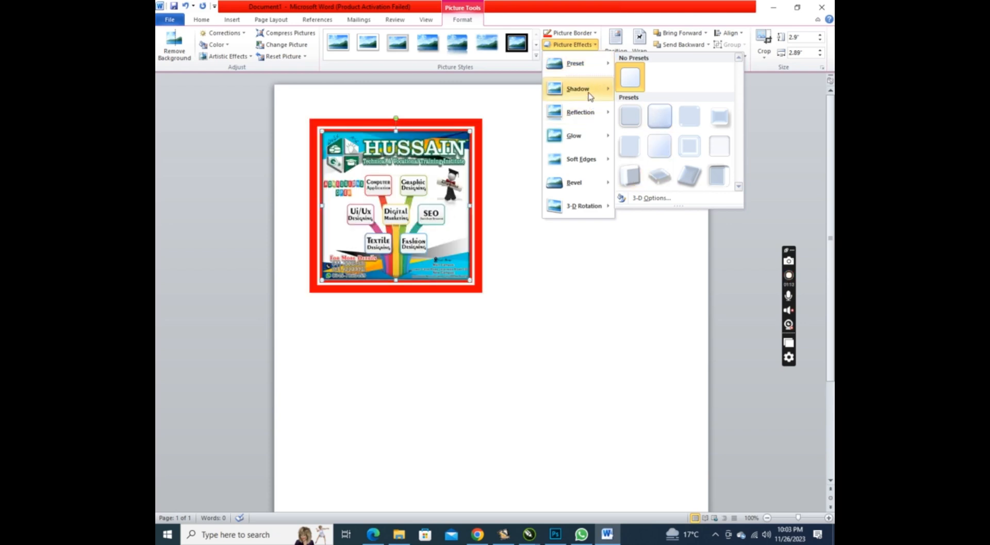
mouse_move(578, 88)
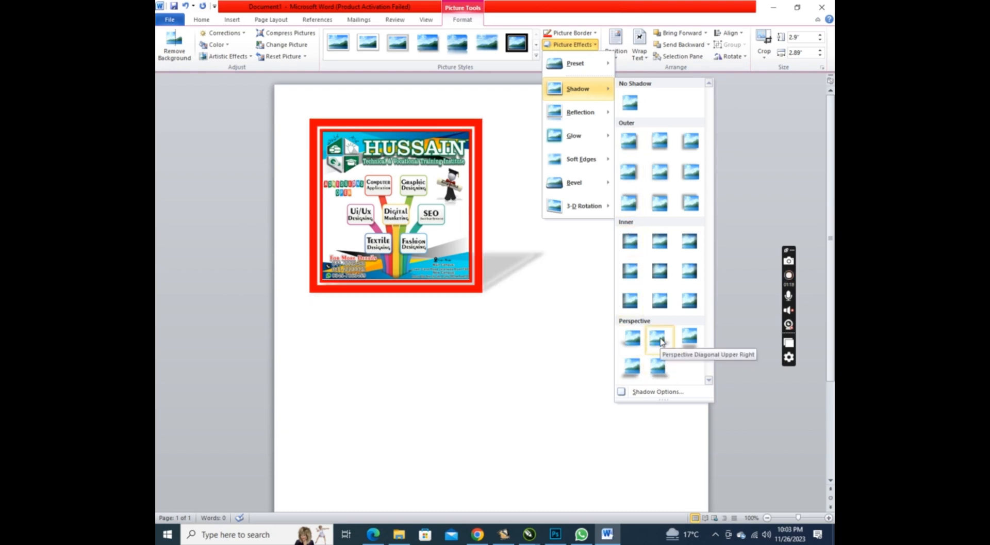
mouse_move(598, 113)
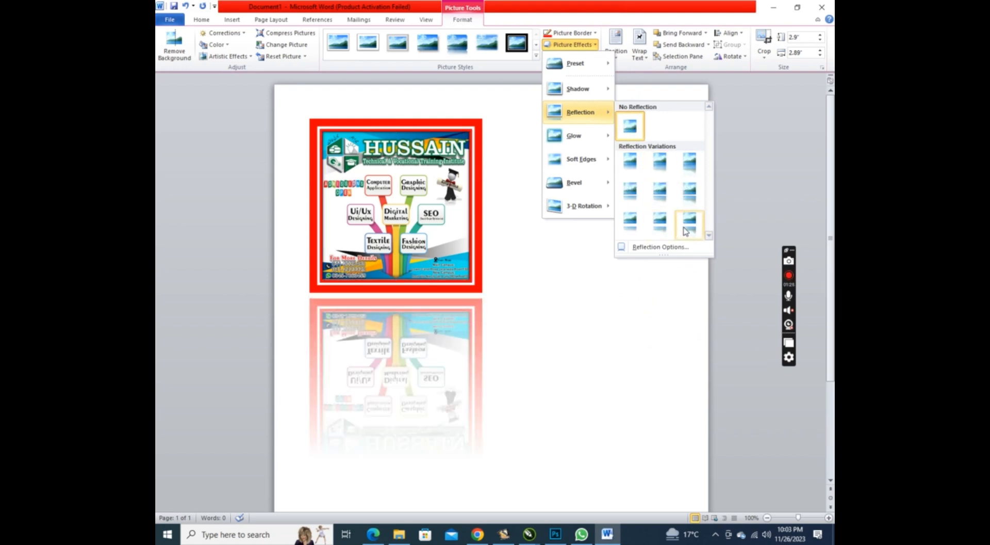
mouse_move(586, 144)
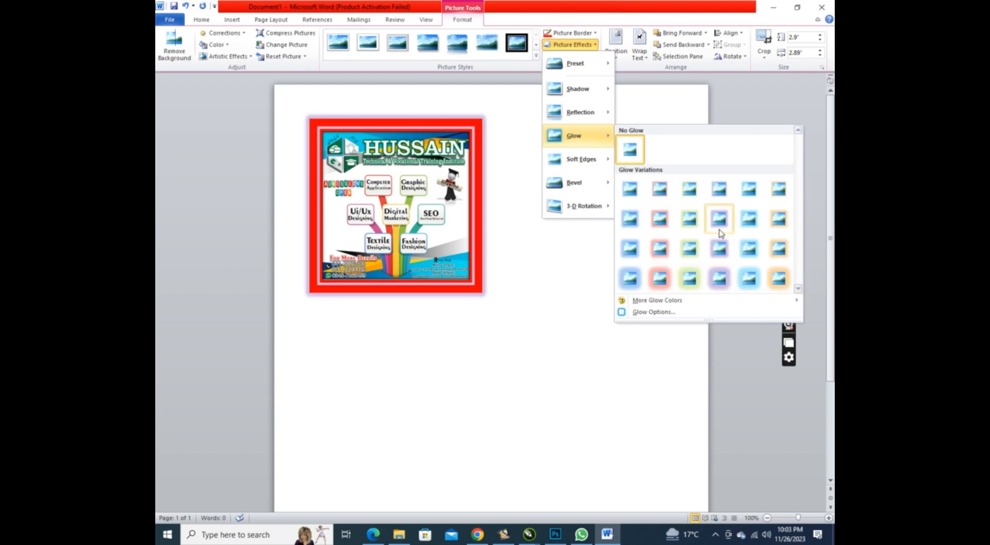
mouse_move(575, 167)
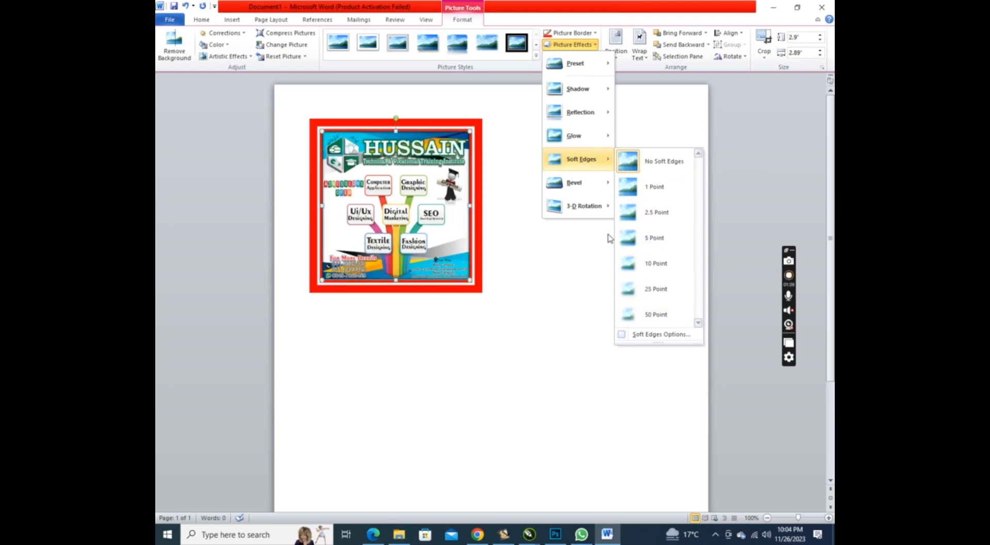
mouse_move(605, 190)
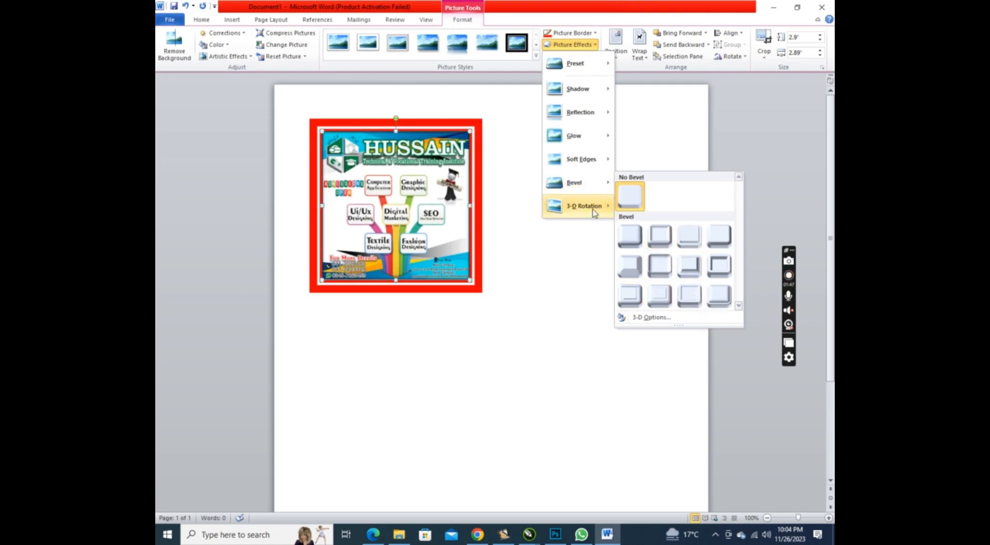
mouse_move(593, 208)
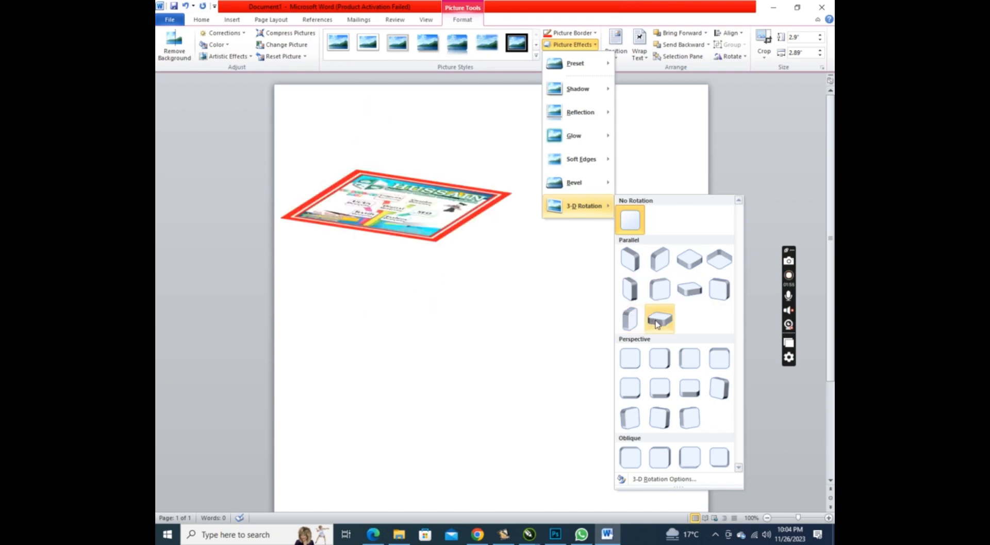
left_click(577, 301)
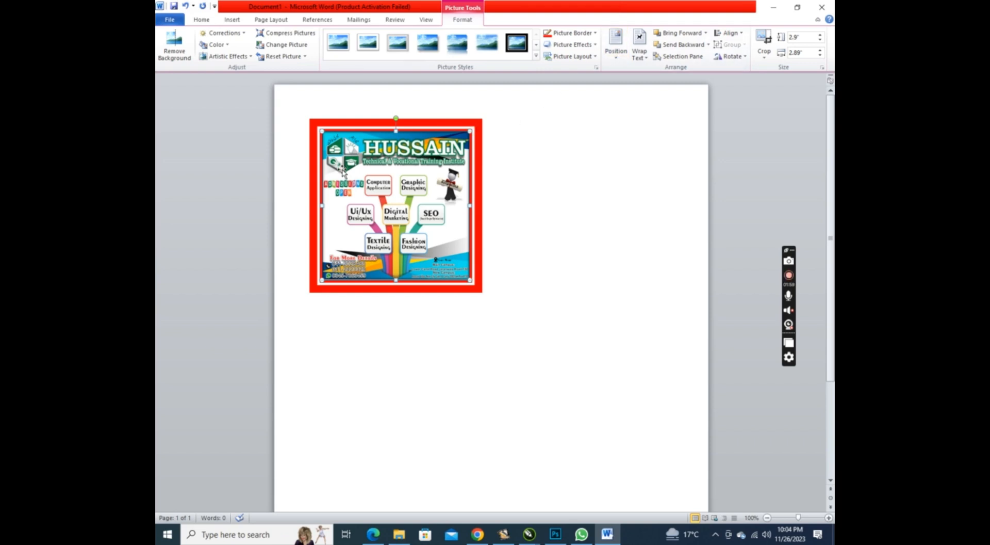
Move the flyer toward the middle of the page and generate size 18 sample text at the document's start with =rand(7).
left_click_drag(343, 171, 457, 228)
left_click(326, 142)
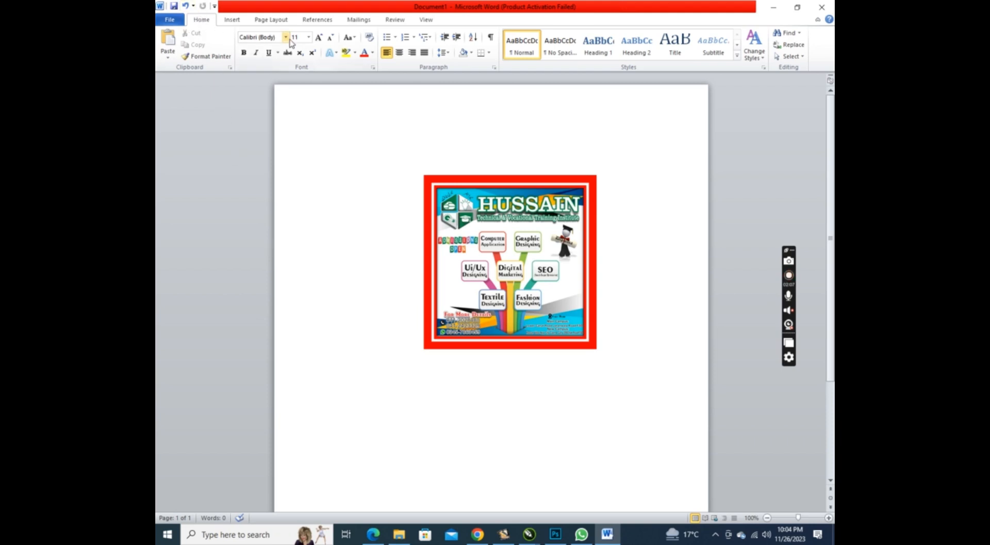
left_click(319, 38)
left_click(318, 38)
type("=rand(7")
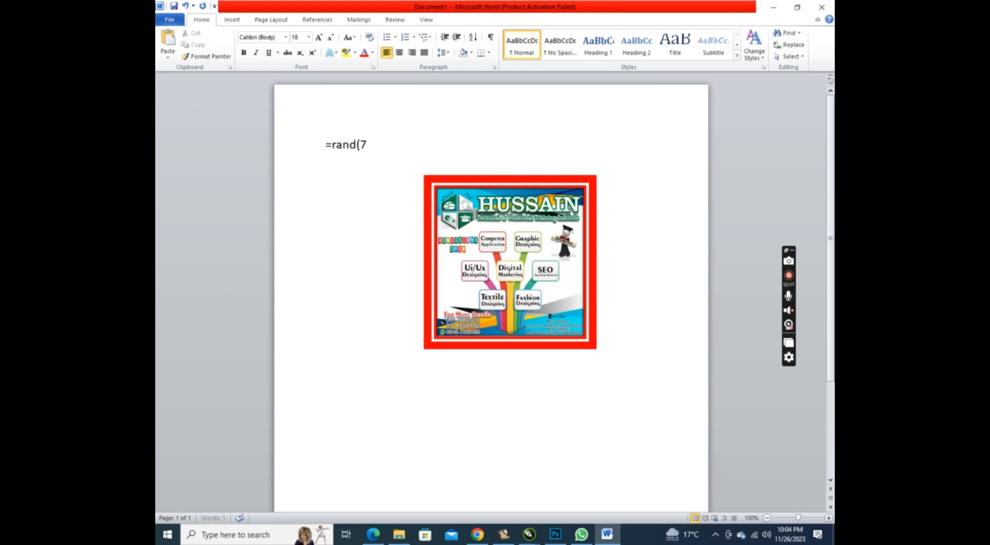
type(")")
key("Return")
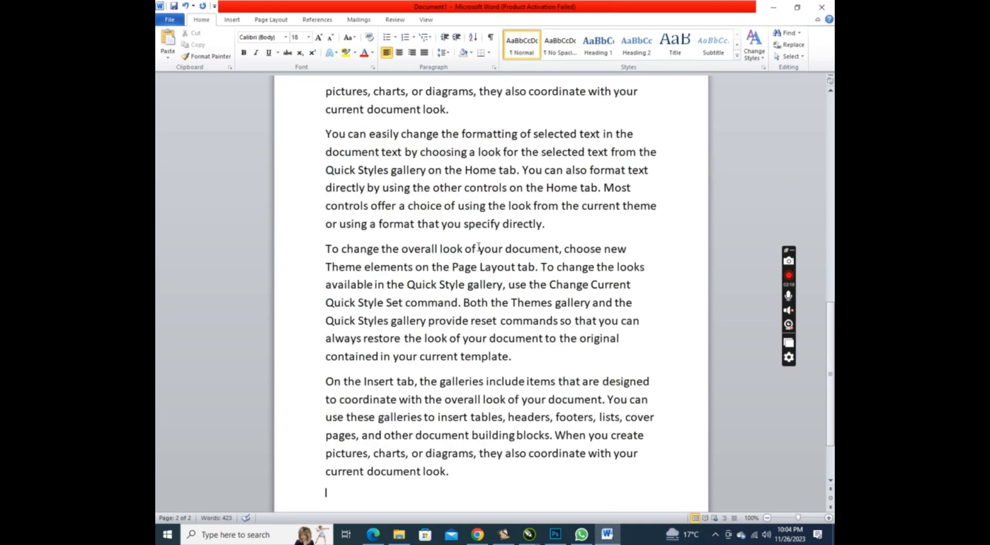
Shrink the flyer to about 1.67" by 1.66" and move it over the start of the first paragraph.
scroll(478, 247, "up", 15)
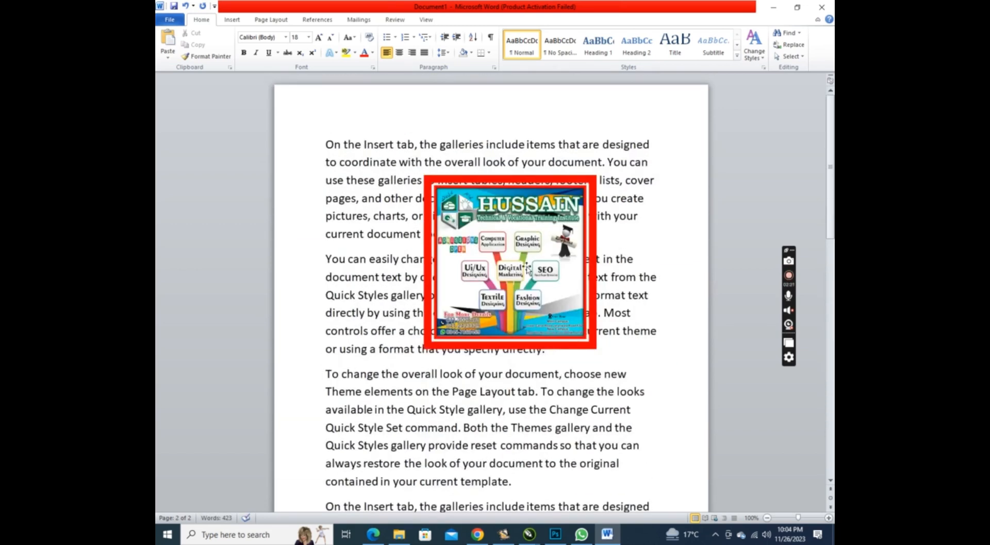
left_click(527, 268)
left_click_drag(527, 269, 454, 238)
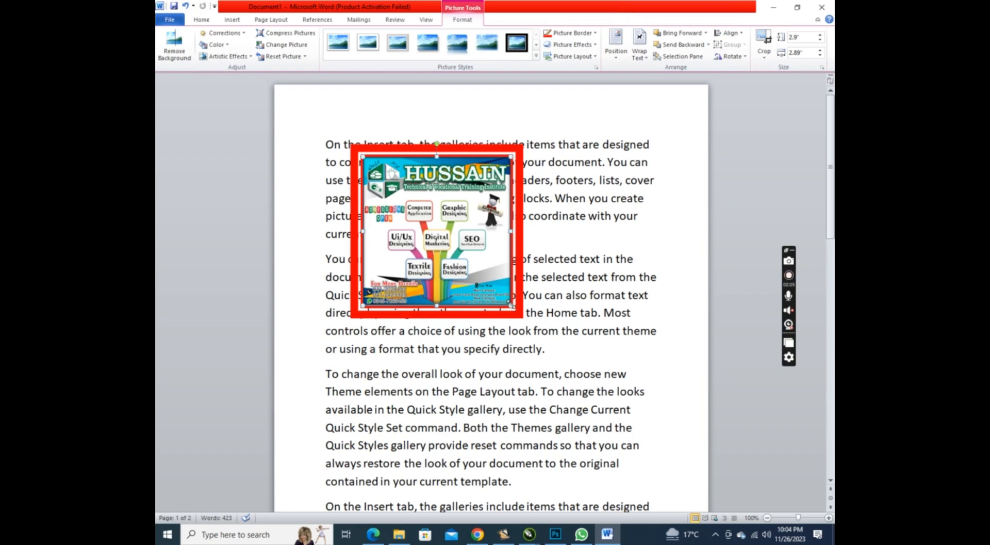
left_click_drag(501, 294, 449, 242)
left_click_drag(419, 208, 395, 193)
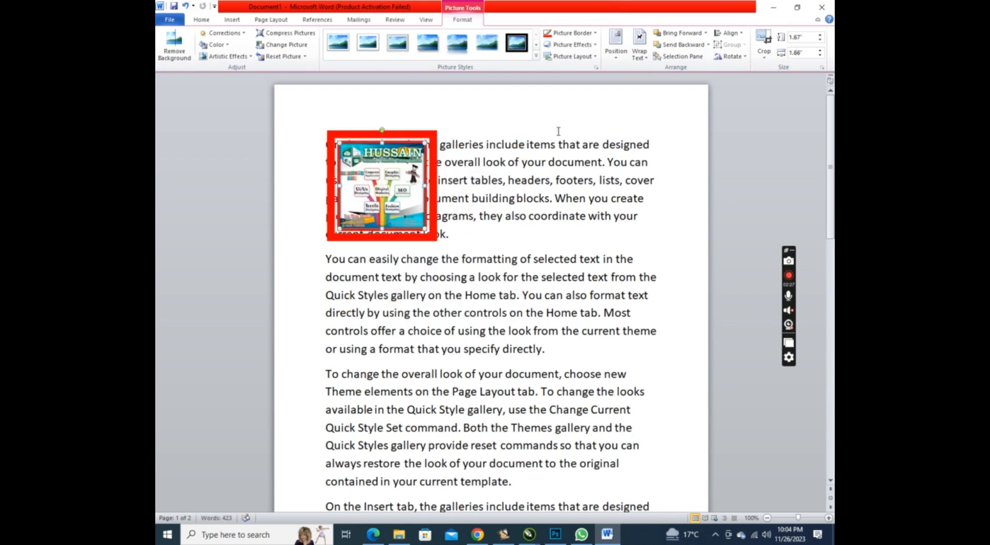
Position the flyer at the top left of the page with square text wrapping and resize it to about 2.57" by 2.56".
left_click(615, 49)
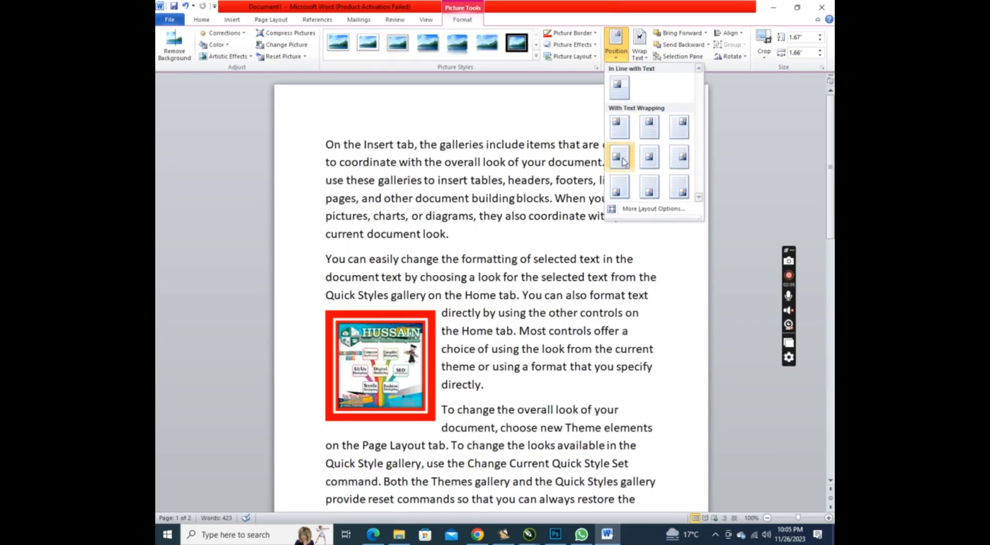
left_click(619, 129)
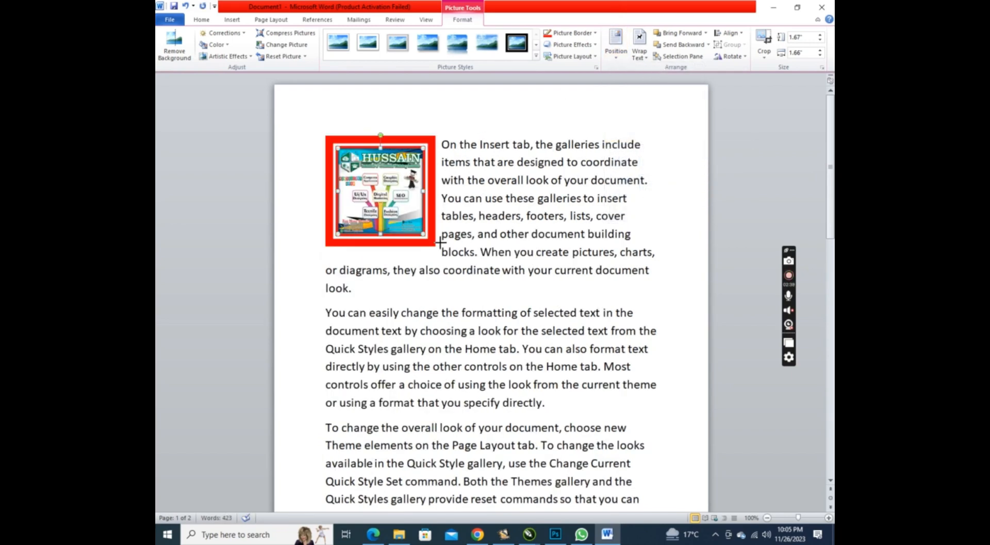
left_click_drag(440, 241, 580, 391)
left_click(640, 54)
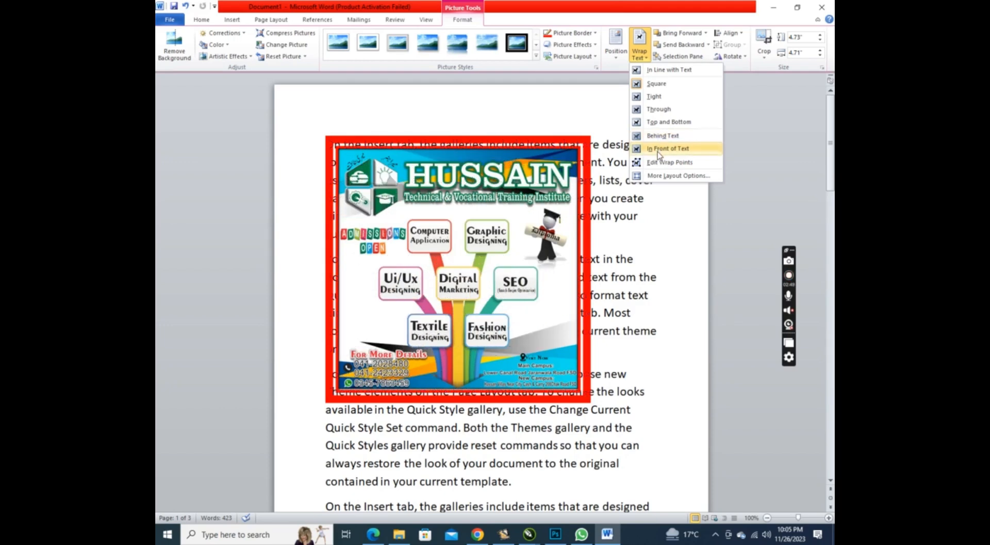
left_click(589, 341)
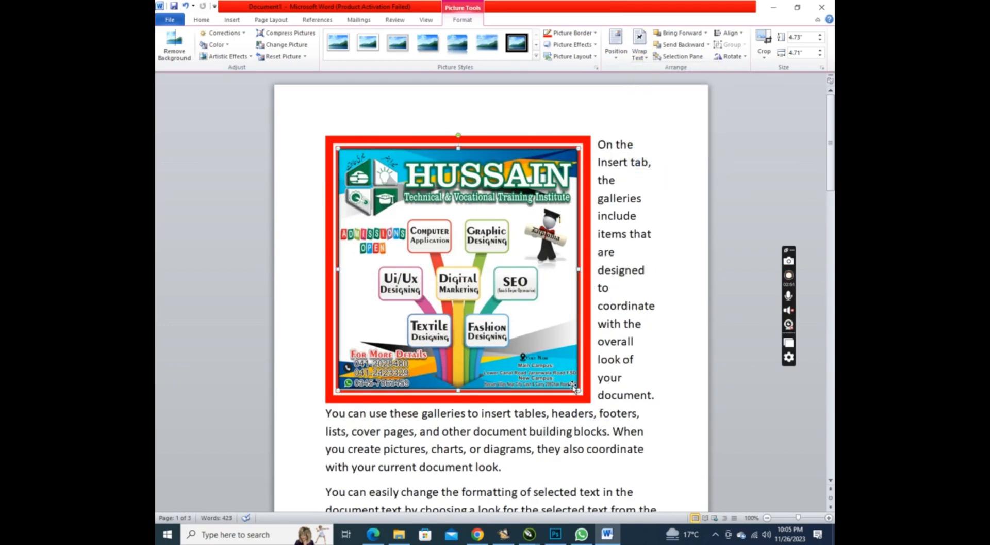
left_click_drag(579, 391, 469, 280)
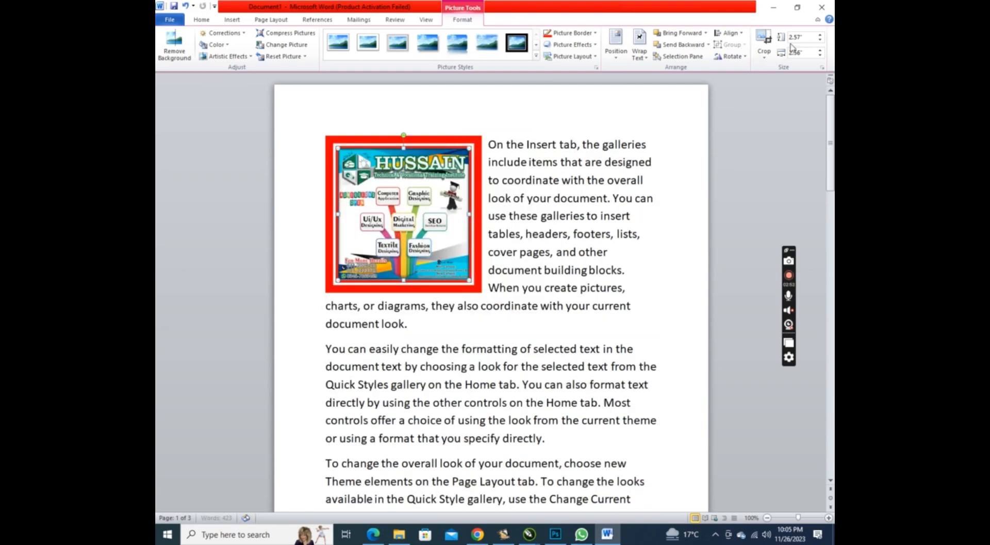
Crop the flyer from below to keep only its Hussain header, about 0.73" high, and reselect the cropped picture.
left_click(769, 52)
left_click(771, 71)
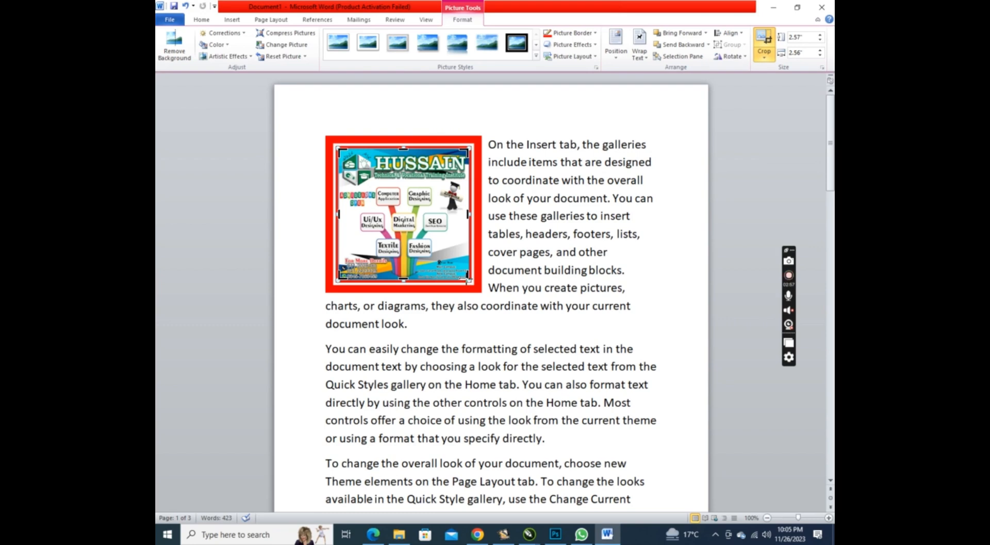
left_click_drag(467, 280, 468, 185)
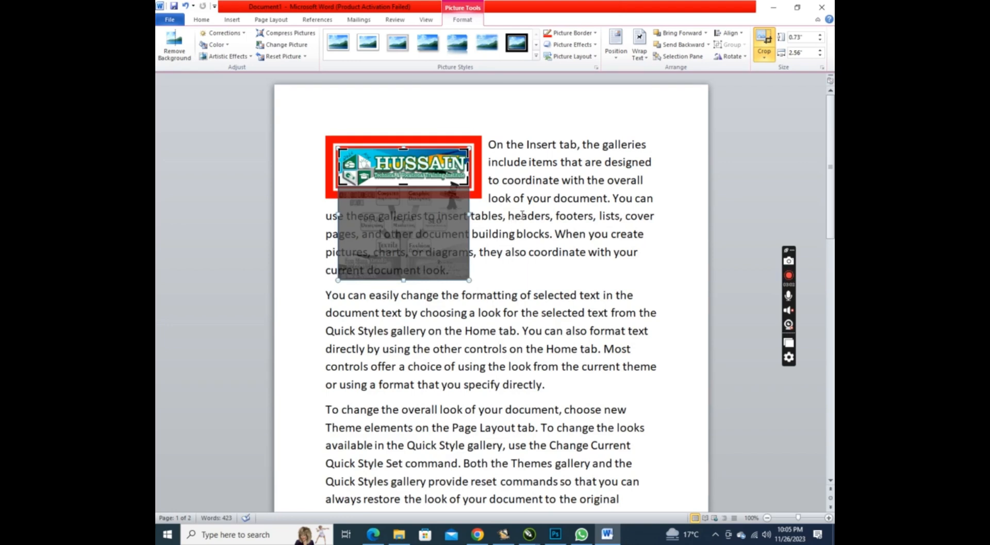
left_click(489, 163)
left_click(420, 173)
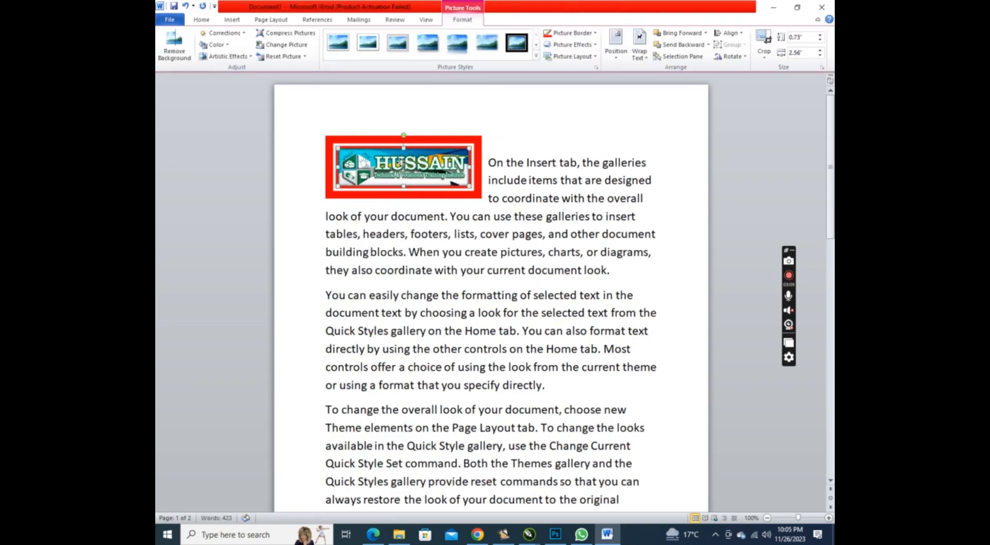
Move the cropped Hussain header picture slightly down and cut it from the document.
mouse_move(401, 164)
left_mouse_down()
mouse_move(433, 184)
mouse_move(404, 183)
left_mouse_up()
right_click(400, 181)
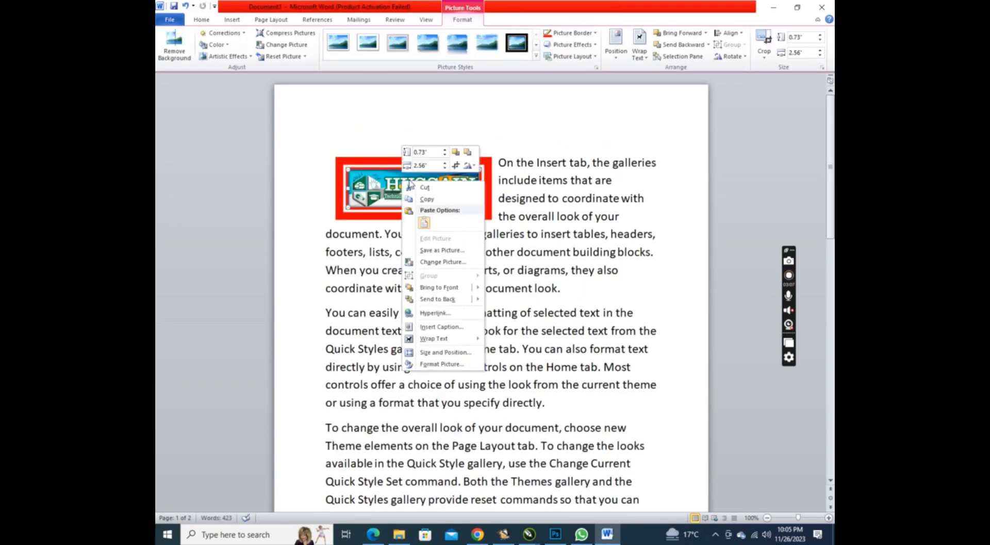
left_click(426, 188)
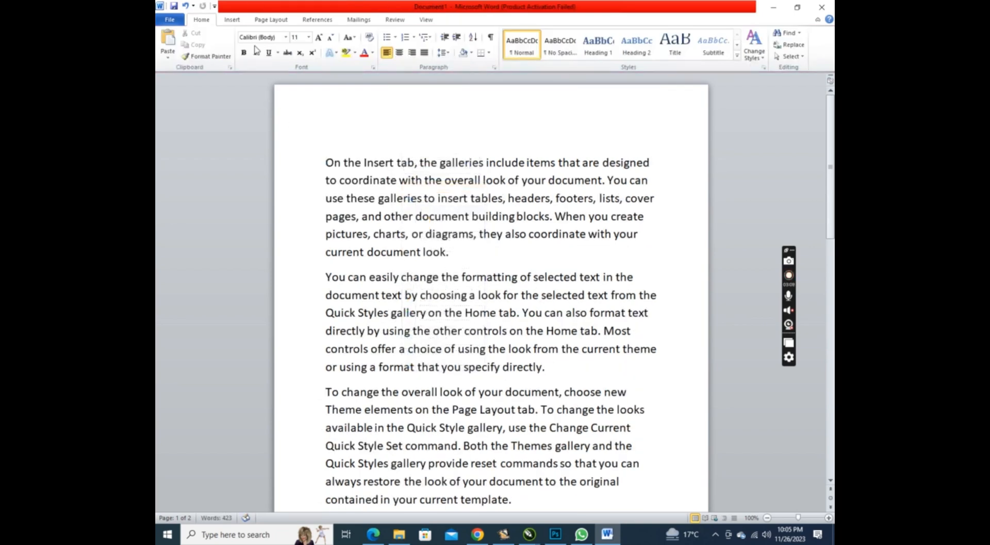
Search the clip art for car, insert the green race car at the document's start and wrap it in front of the text.
left_click(232, 19)
left_click(288, 43)
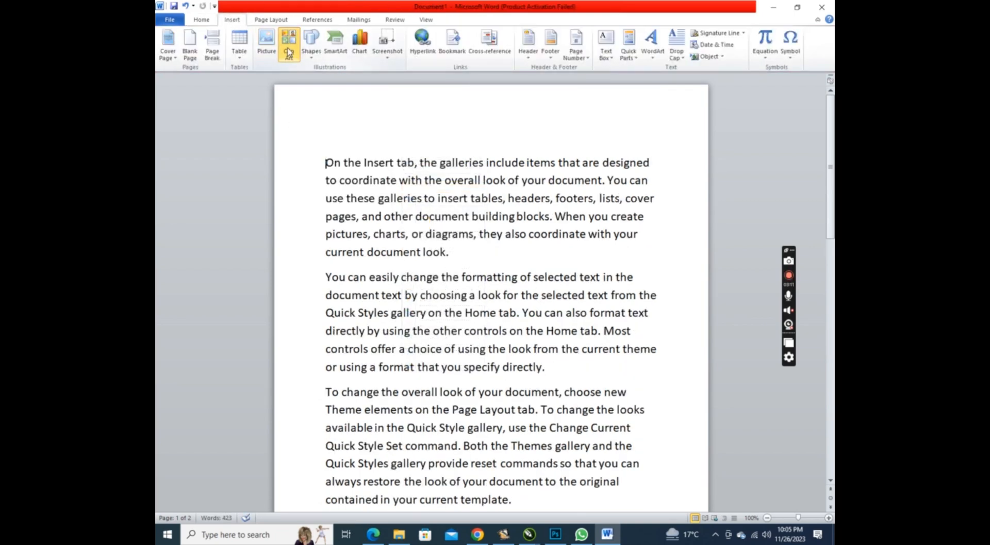
left_click(754, 104)
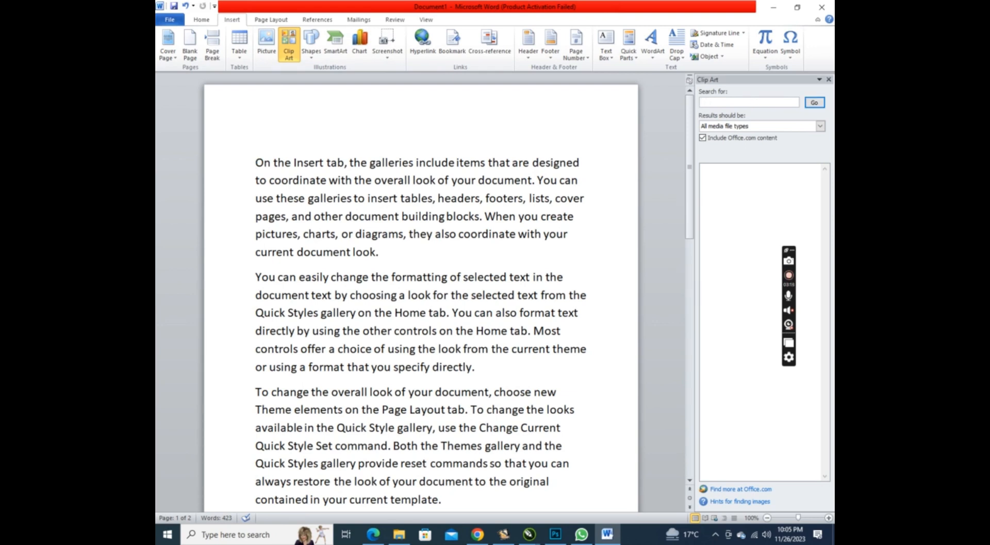
key("Return")
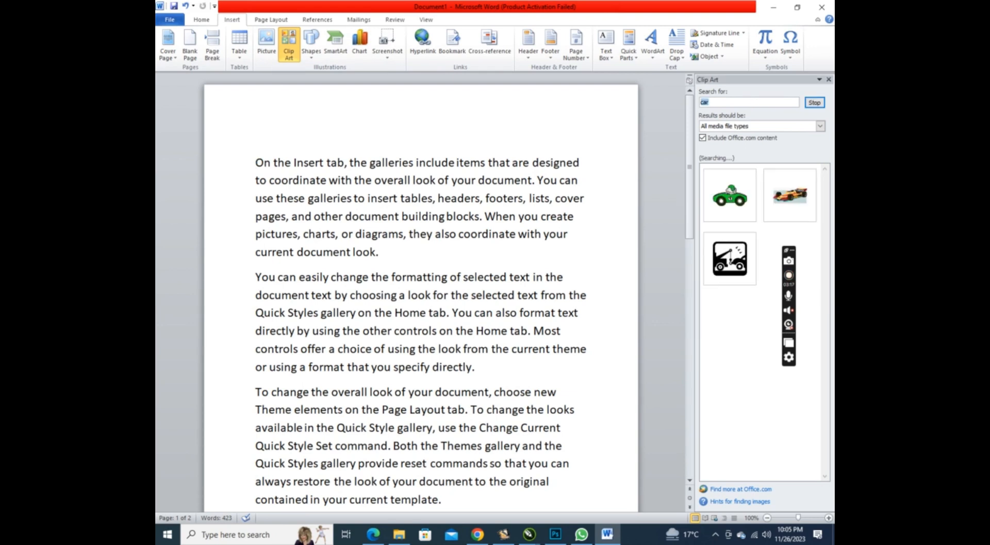
left_click(747, 187)
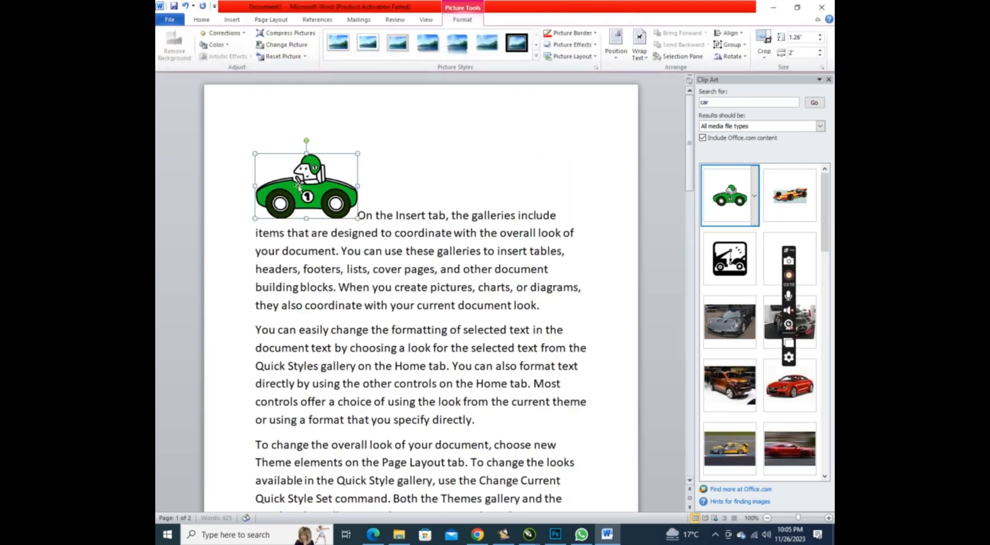
left_click(829, 79)
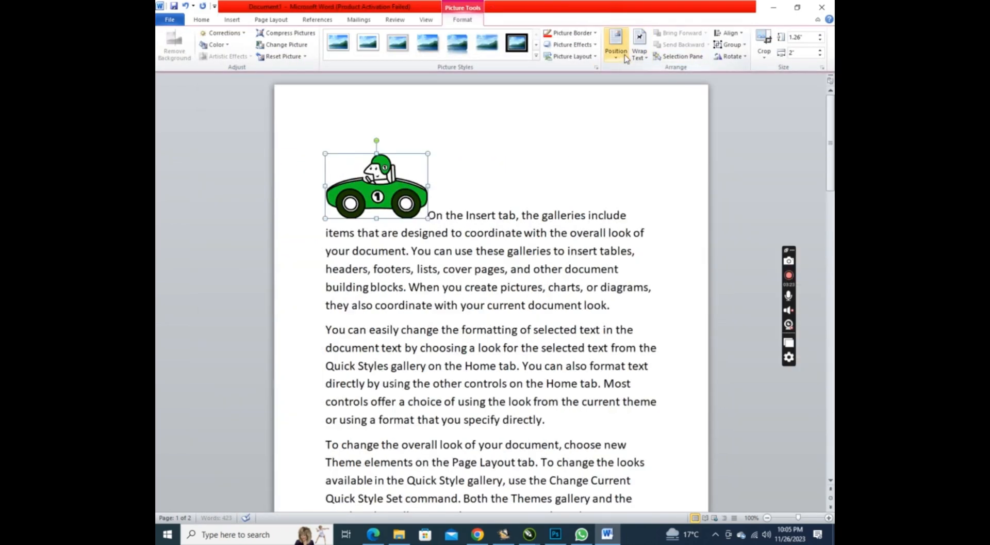
left_click(639, 50)
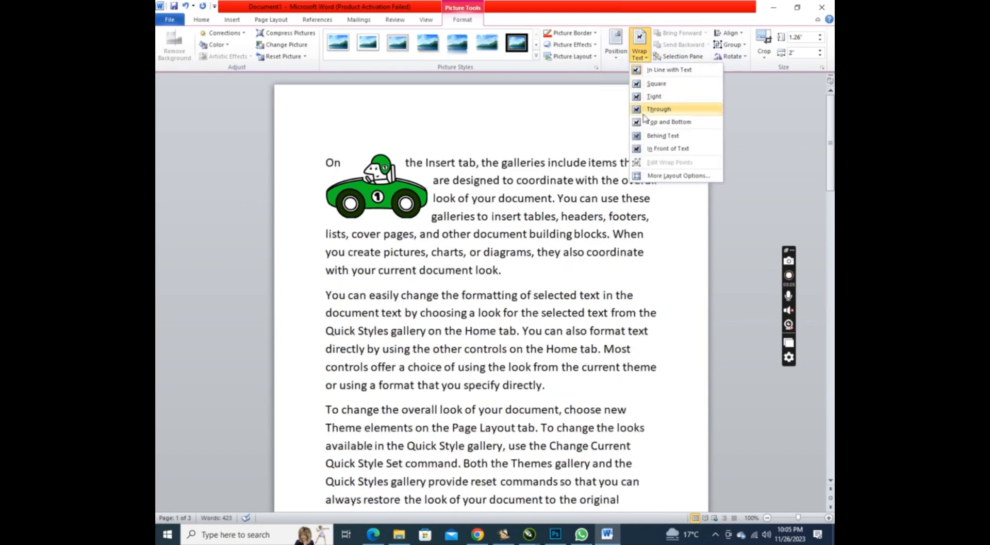
left_click(648, 148)
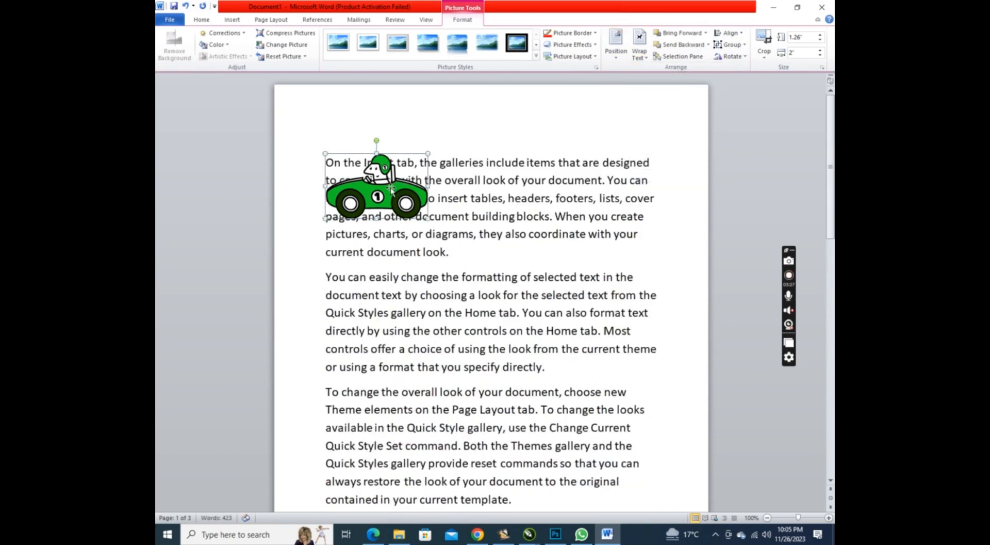
Apply the black double-frame picture style to the car and set its border color to orange.
left_click(516, 43)
left_click(572, 33)
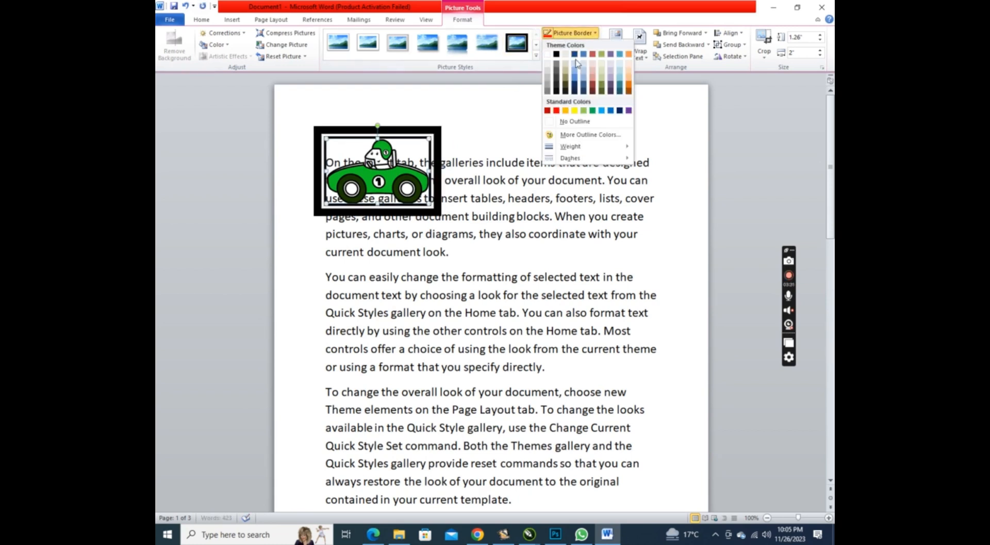
left_click(566, 110)
Give the framed car picture the second 3-D rotation preset of the Perspective group.
left_click(570, 49)
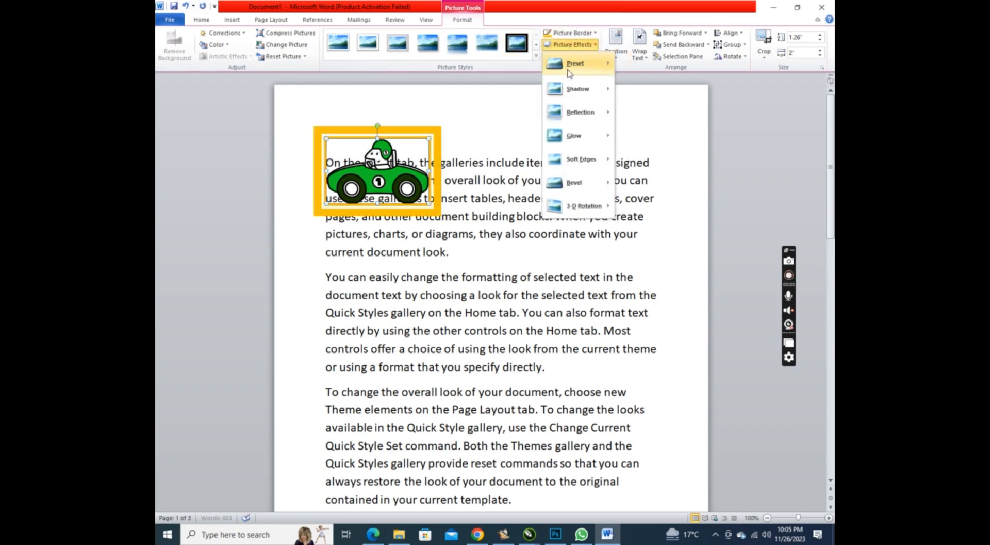
mouse_move(558, 182)
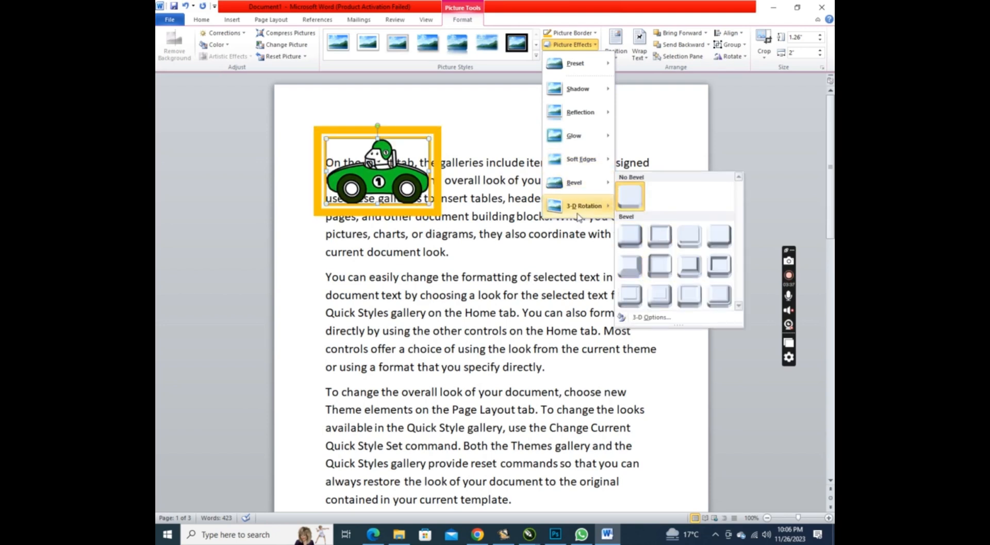
mouse_move(583, 205)
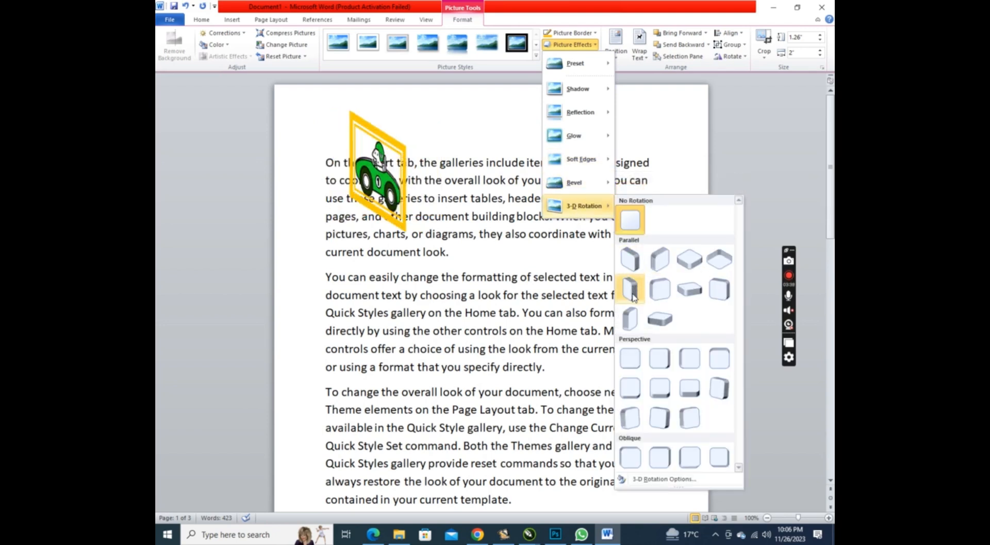
left_click(655, 360)
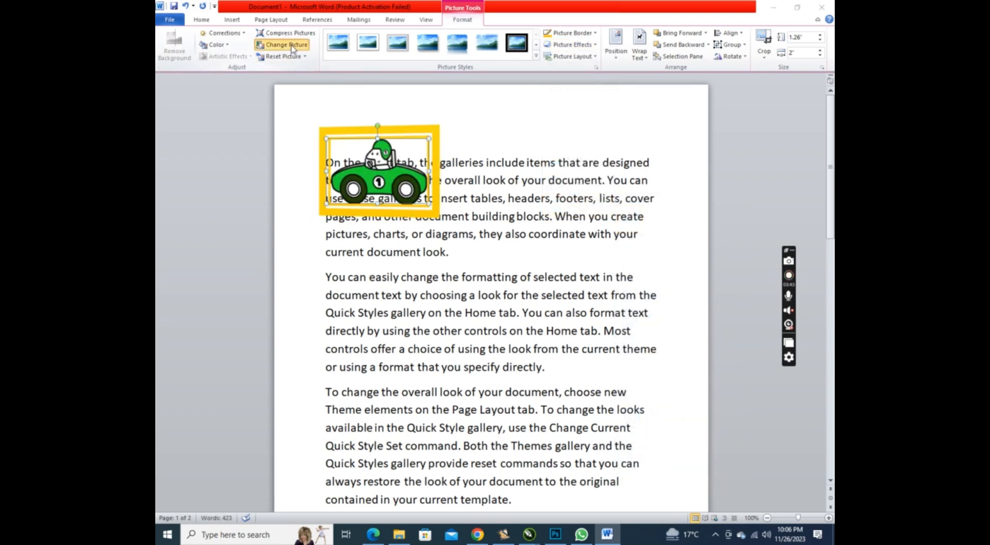
Replace the car with the graduation cap and blackboard picture from the Pictures folder.
left_click(293, 49)
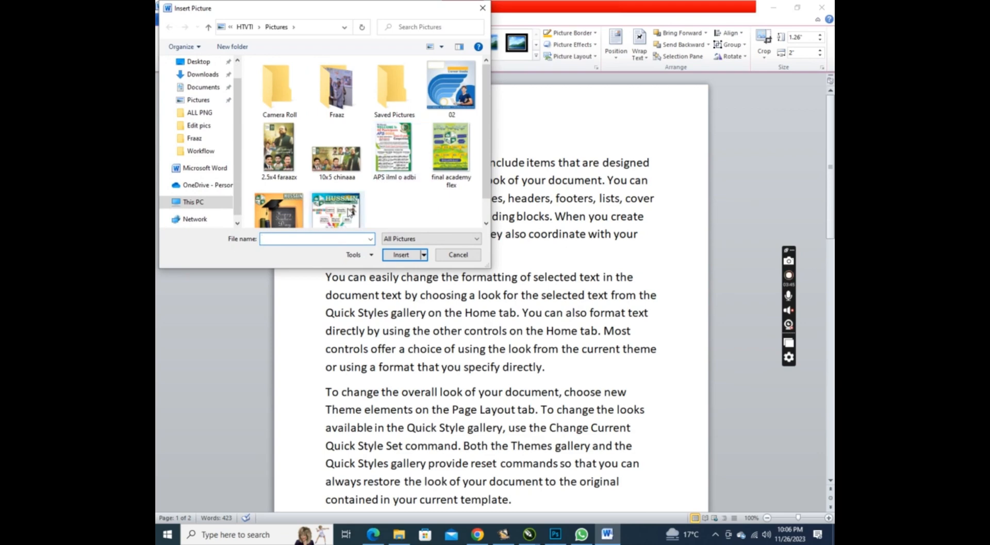
left_click(284, 217)
left_click(401, 254)
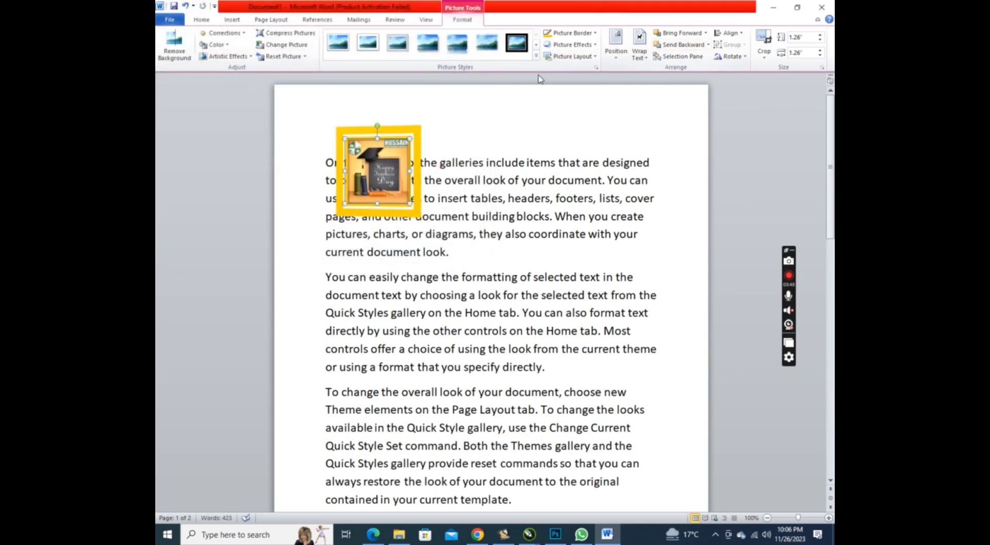
Position the graduation cap picture at the top left of the page with square text wrapping and deselect it.
left_click(617, 54)
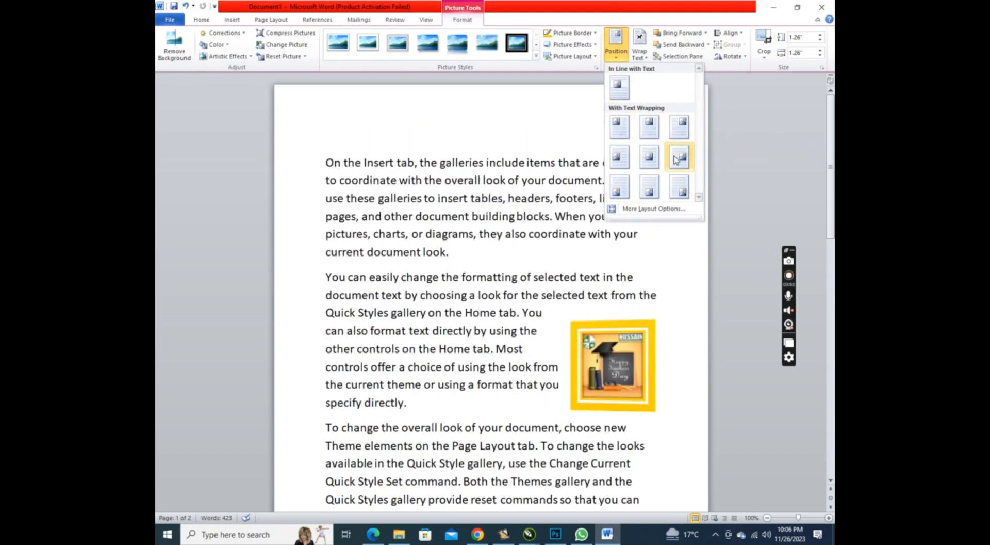
left_click(517, 129)
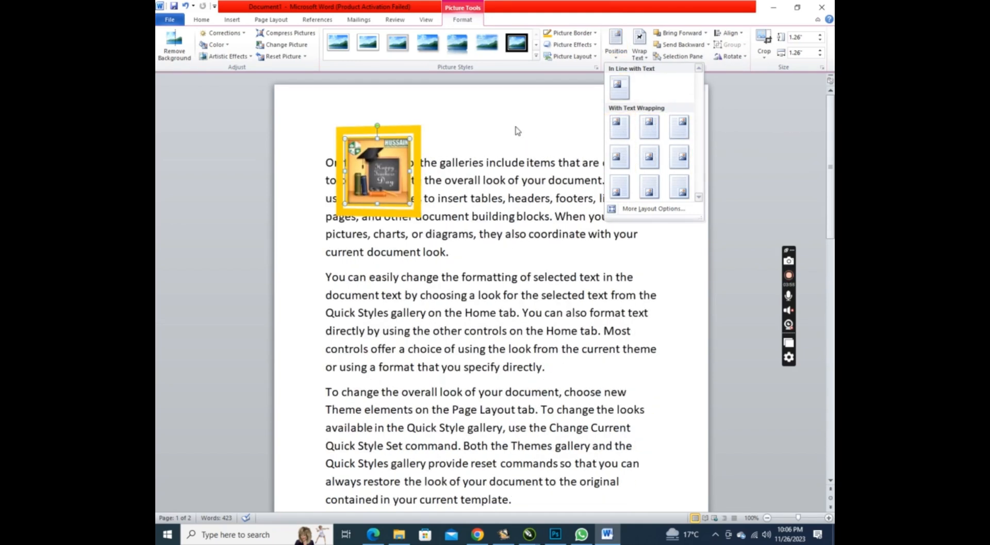
left_click(640, 46)
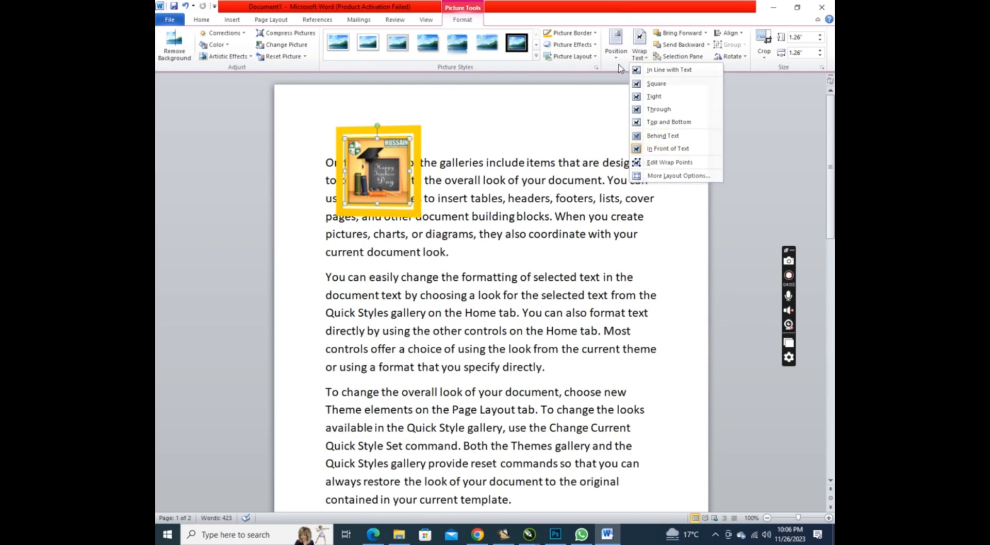
left_click(639, 47)
left_click(617, 49)
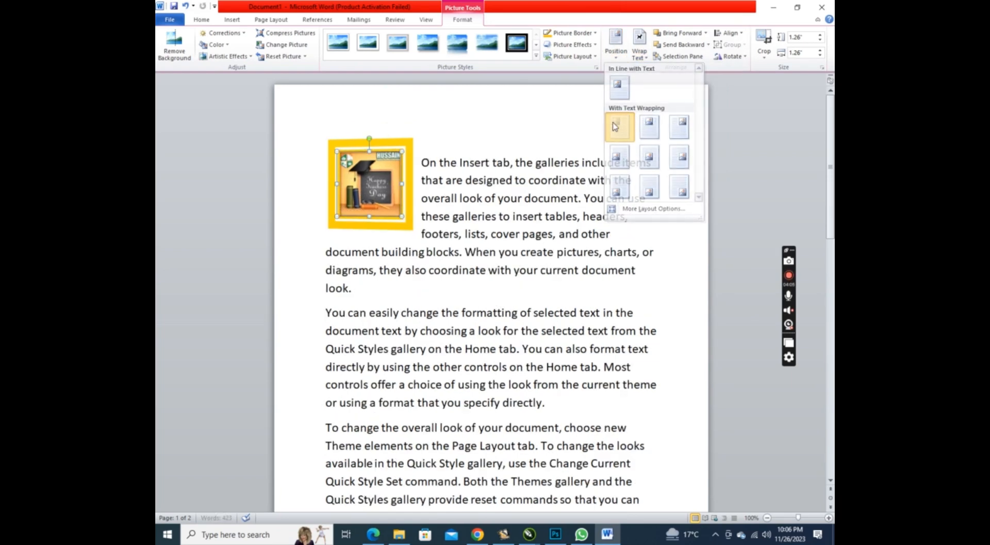
left_click(619, 125)
left_click(530, 187)
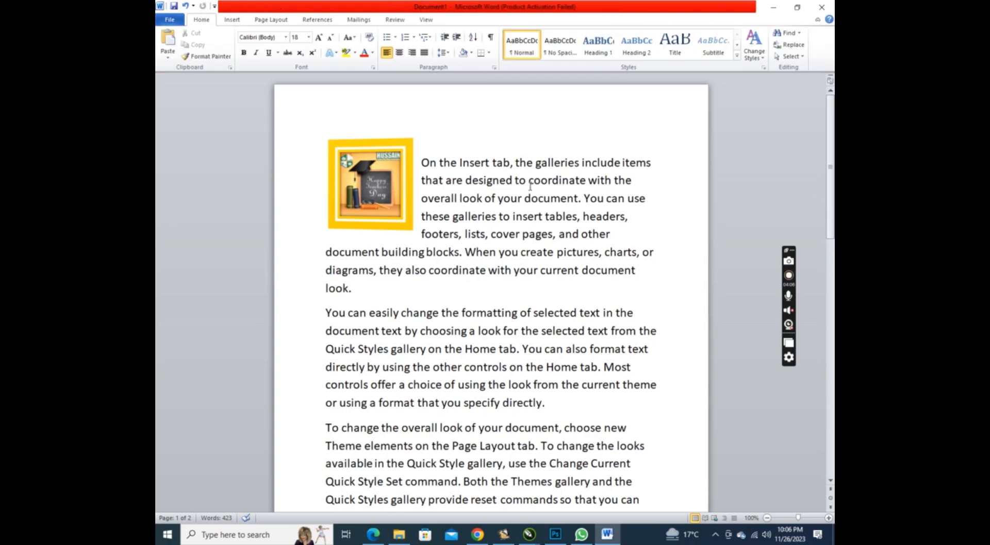
Cut the graduation cap picture from the document.
left_click(349, 164)
right_click(348, 164)
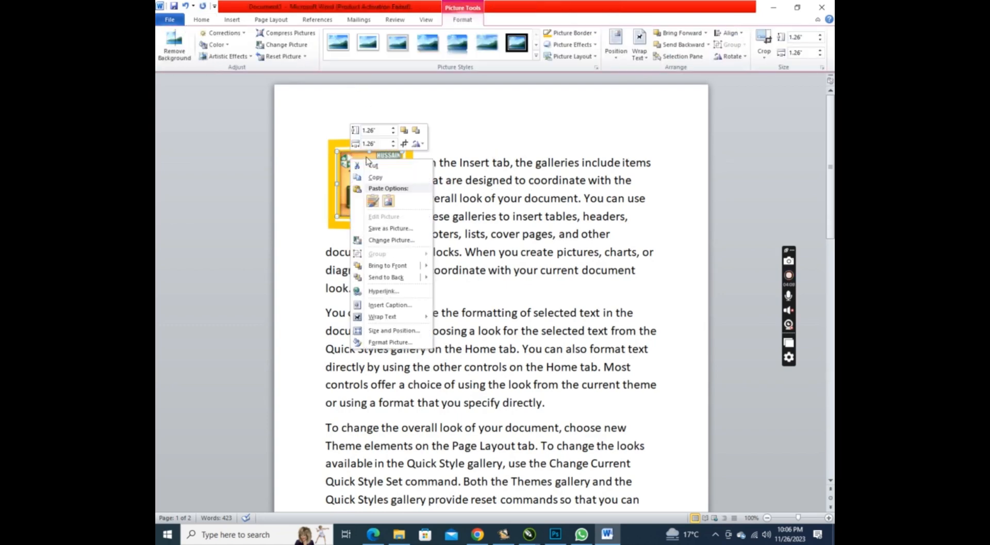
left_click(373, 164)
Draw a circle about 2.99" high and 3.02" wide over the first two paragraphs and add the text 1234 inside it.
left_click(233, 19)
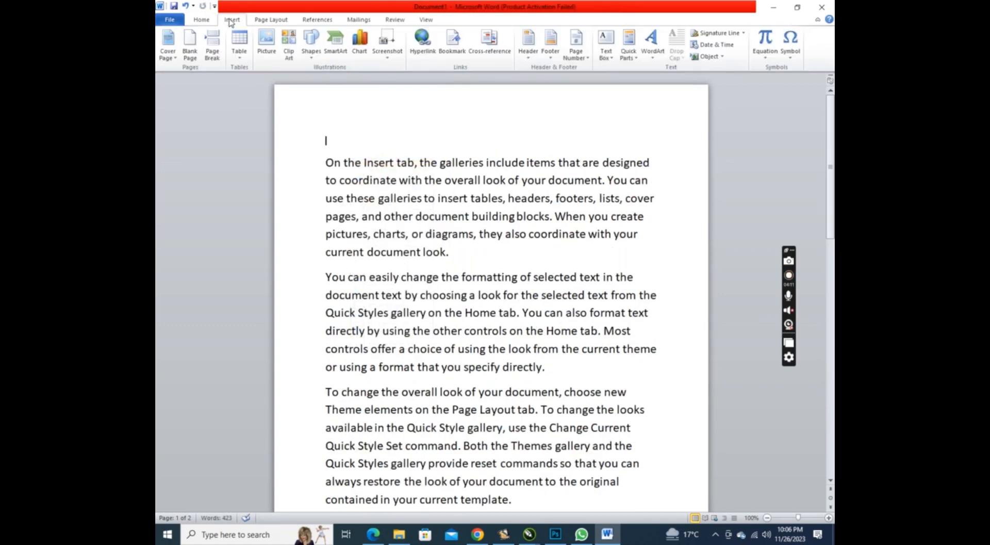
left_click(313, 47)
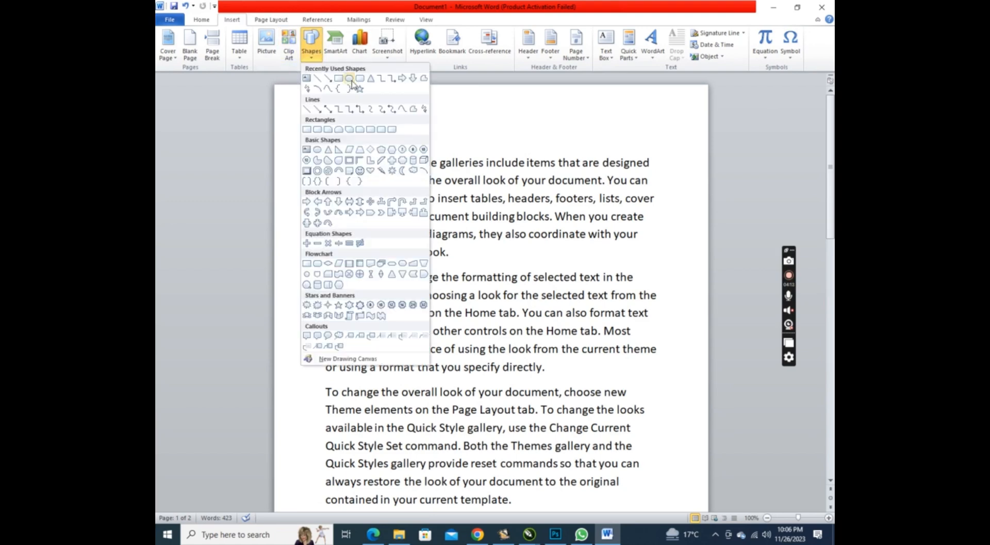
left_click(354, 80)
mouse_move(383, 167)
left_mouse_down()
mouse_move(431, 228)
mouse_move(538, 320)
left_mouse_up()
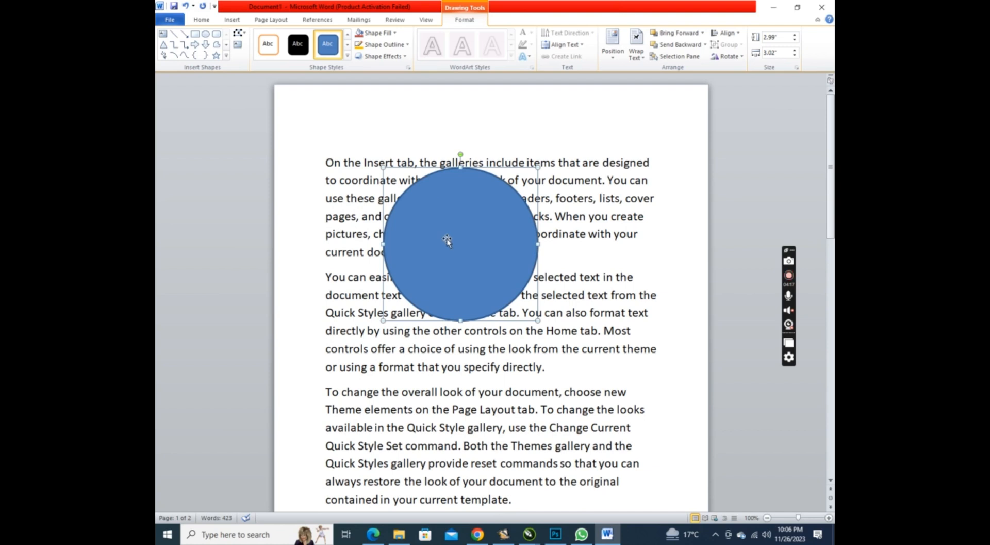
right_click(443, 223)
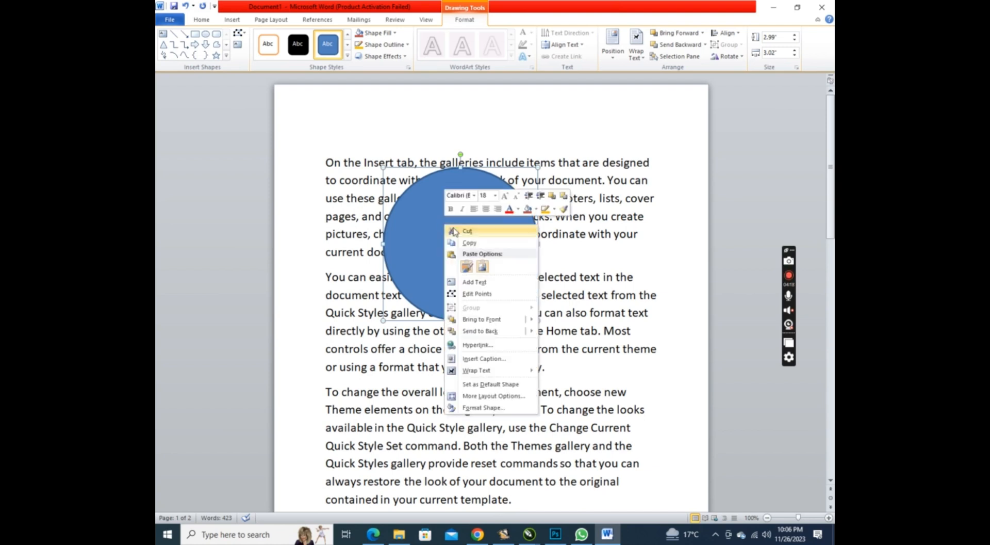
left_click(476, 281)
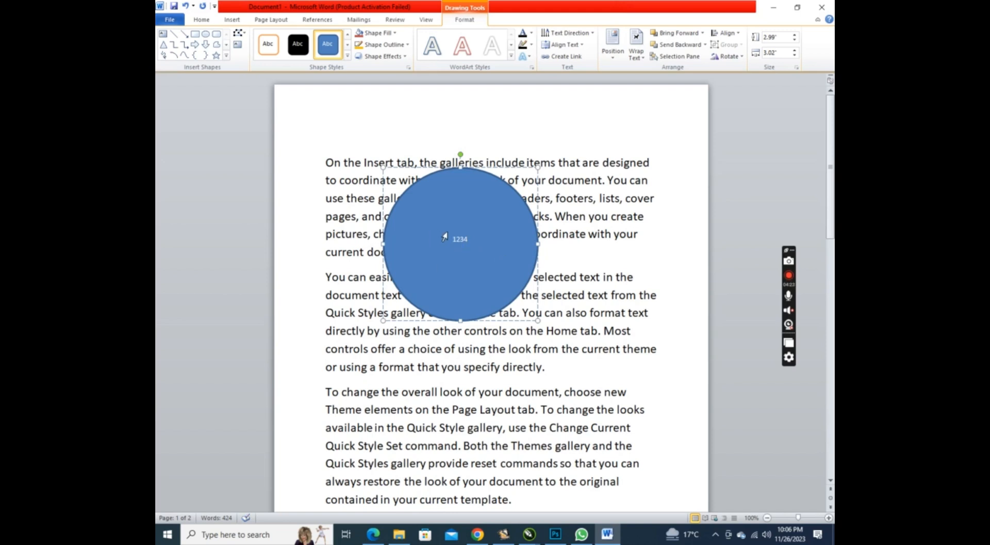
Enlarge the 1234 text in the circle to font size 36 and deselect the shape.
double_click(463, 245)
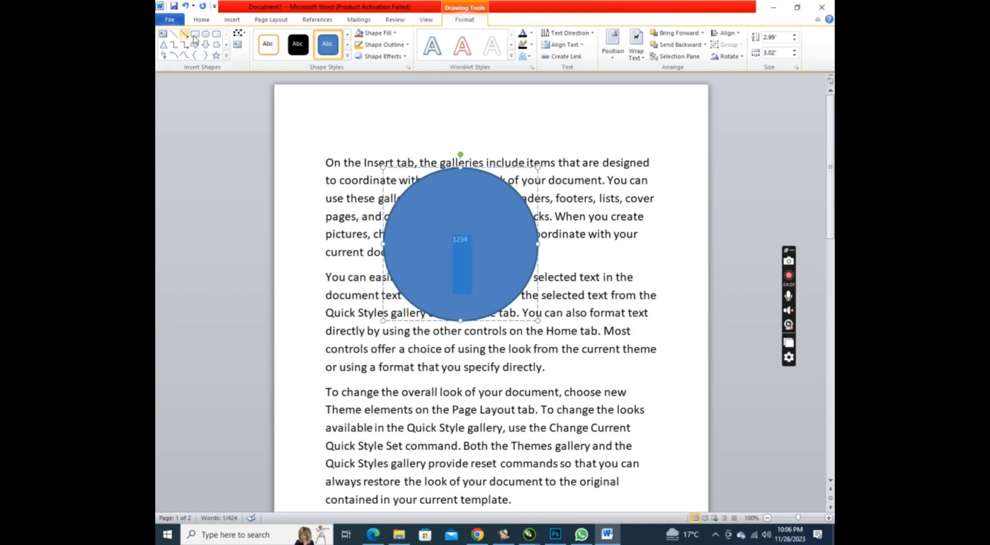
left_click(202, 20)
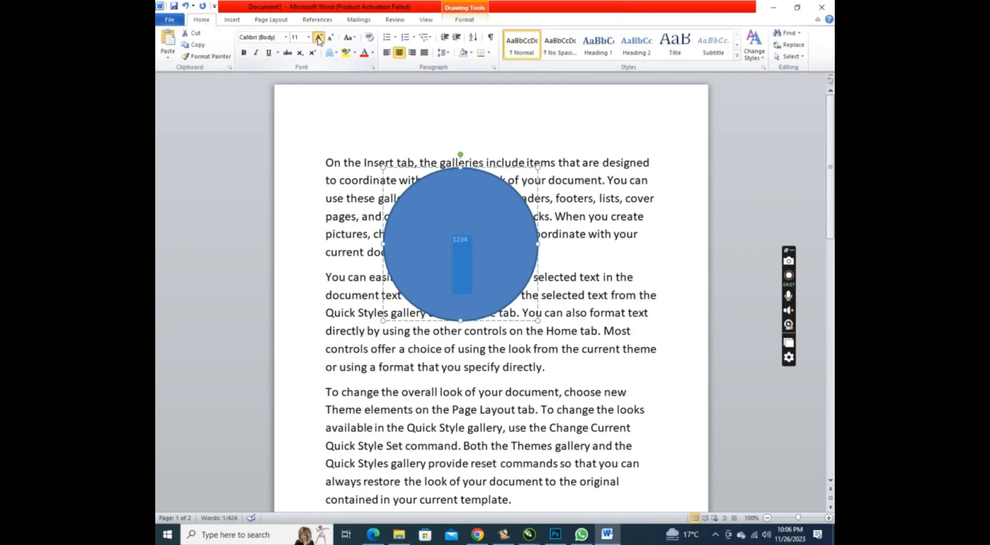
left_click(319, 37)
left_click(319, 38)
left_click(319, 38)
left_click(319, 37)
left_click(319, 38)
left_click(320, 38)
left_click(320, 38)
left_click(319, 38)
left_click(319, 37)
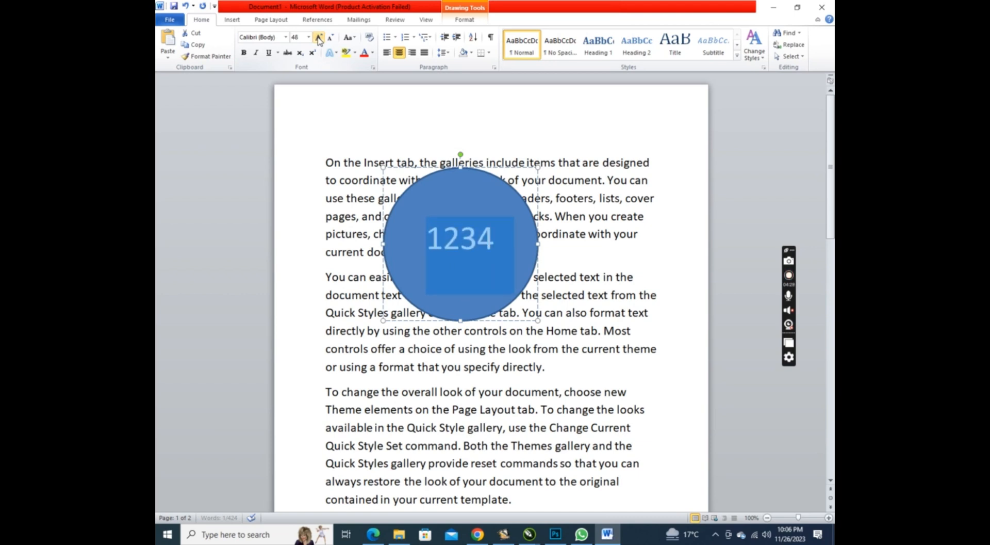
left_click(331, 38)
left_click(633, 298)
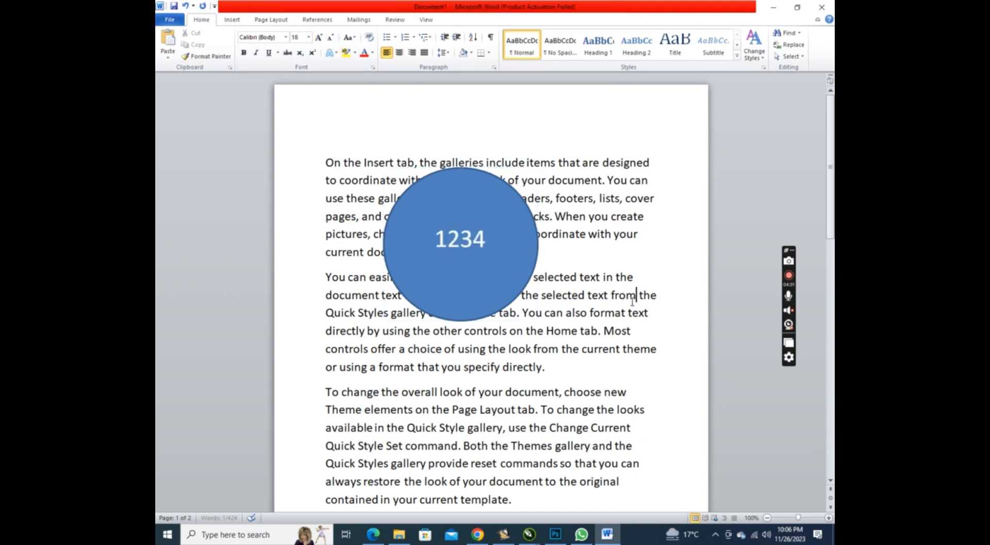
Apply the solid olive green shape style from the second row of the gallery to the circle.
left_click(457, 201)
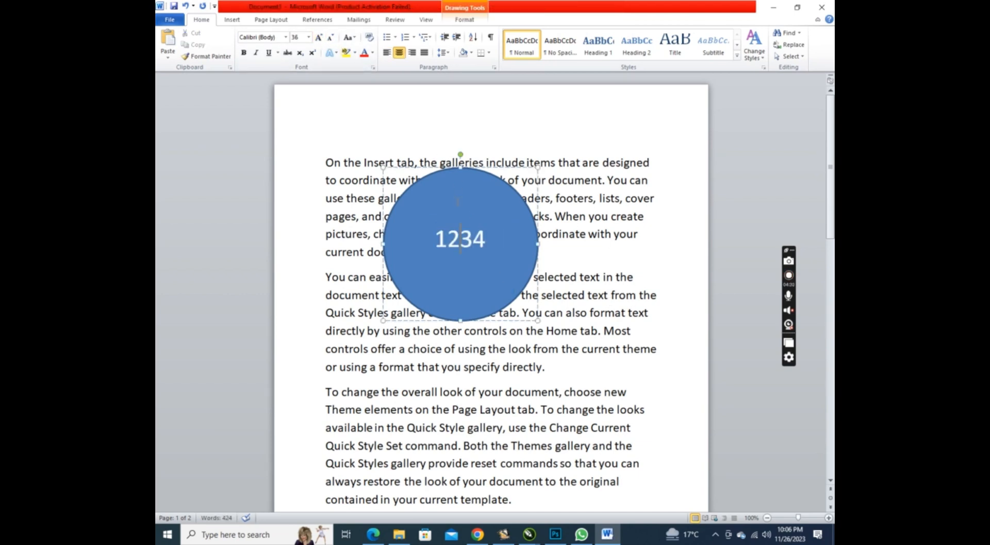
left_click(229, 20)
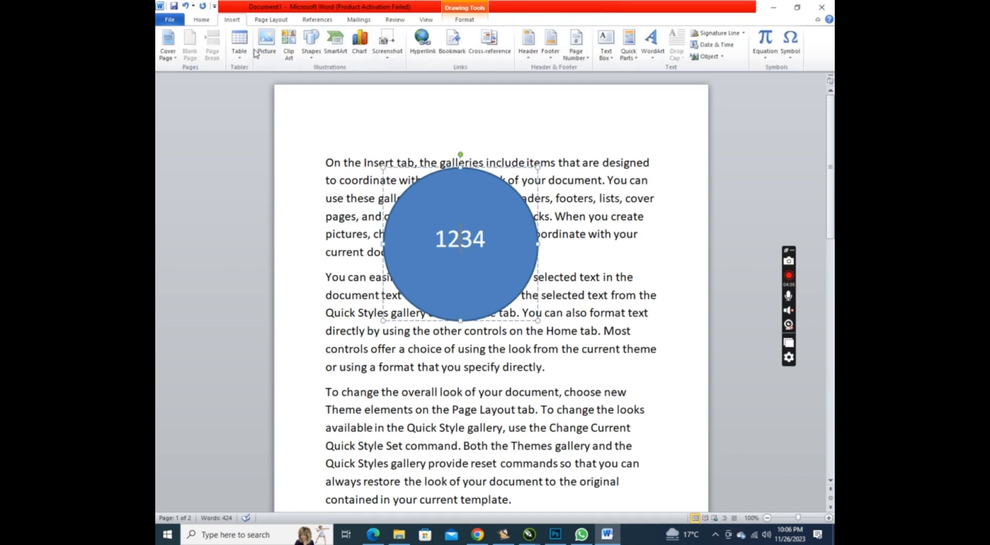
double_click(441, 187)
left_click(347, 55)
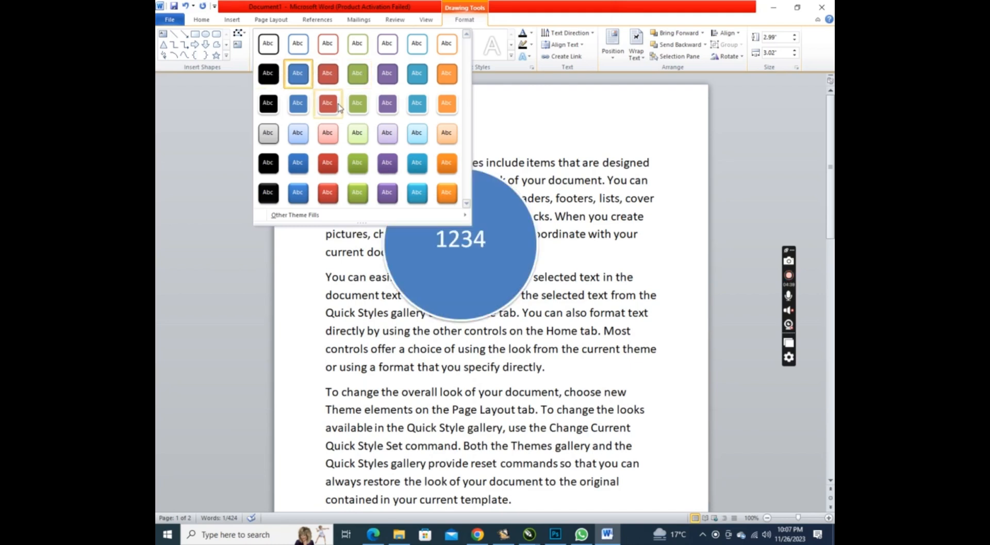
left_click(360, 78)
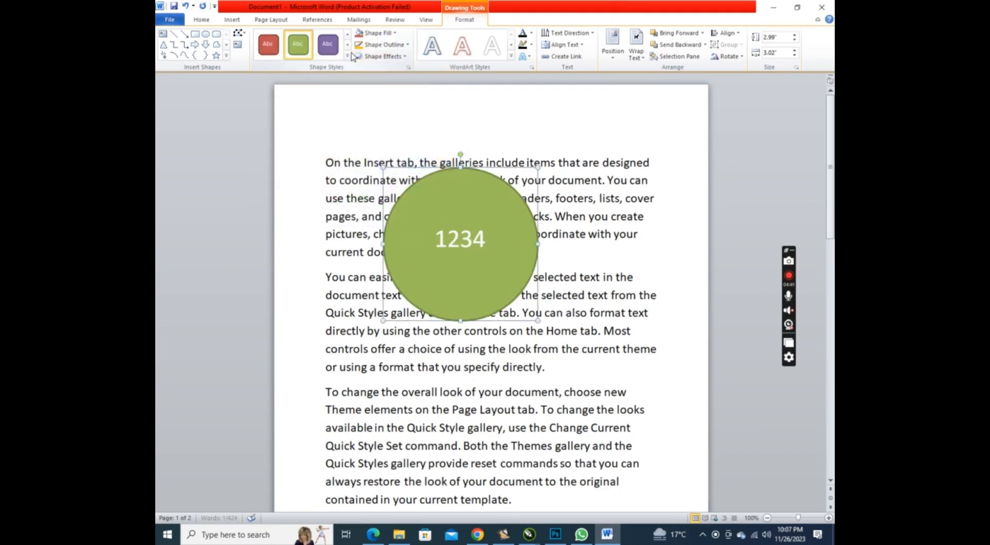
Fill the circle with the picture 02 from the Pictures folder.
left_click(382, 34)
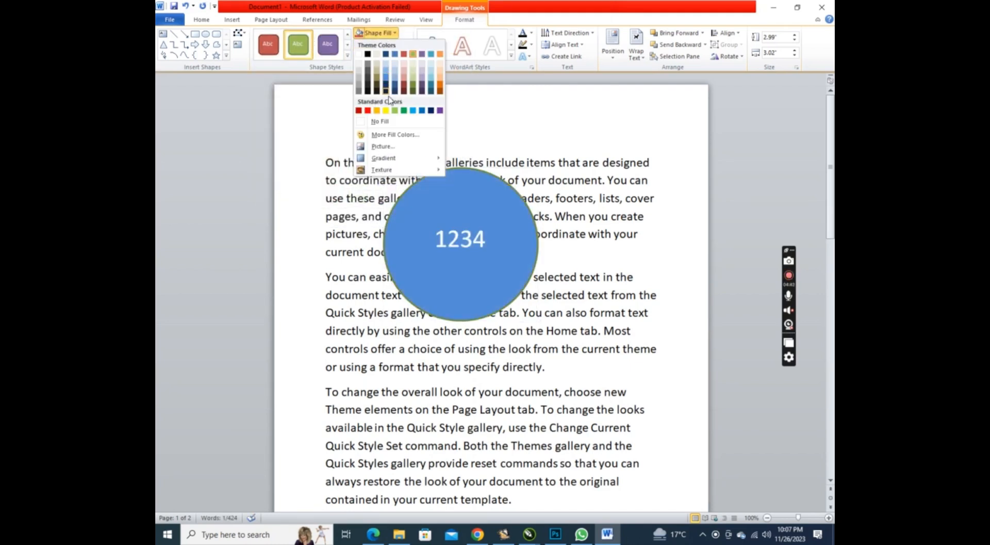
left_click(382, 146)
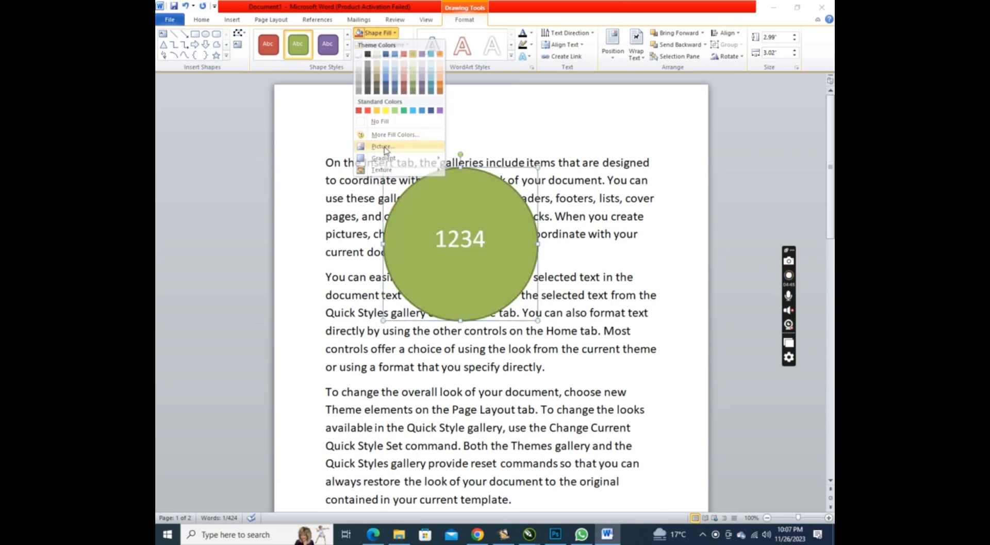
left_click(451, 86)
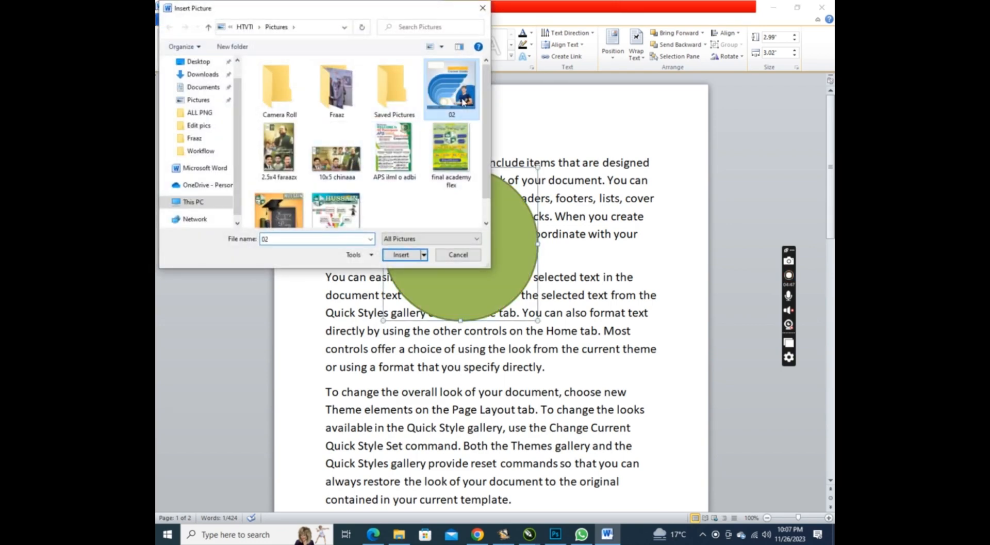
left_click(401, 254)
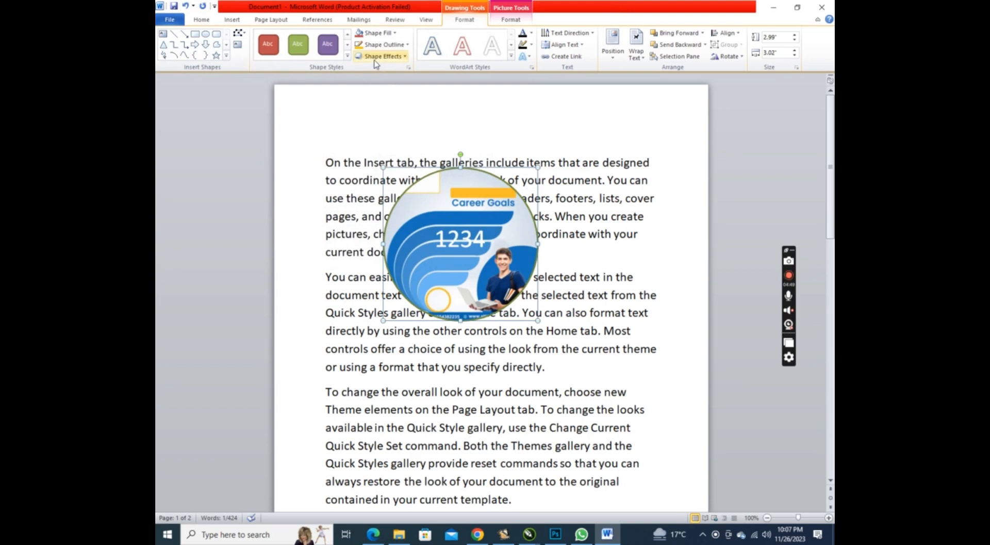
Replace the circle's picture fill with the white marble texture.
left_click(380, 33)
mouse_move(387, 172)
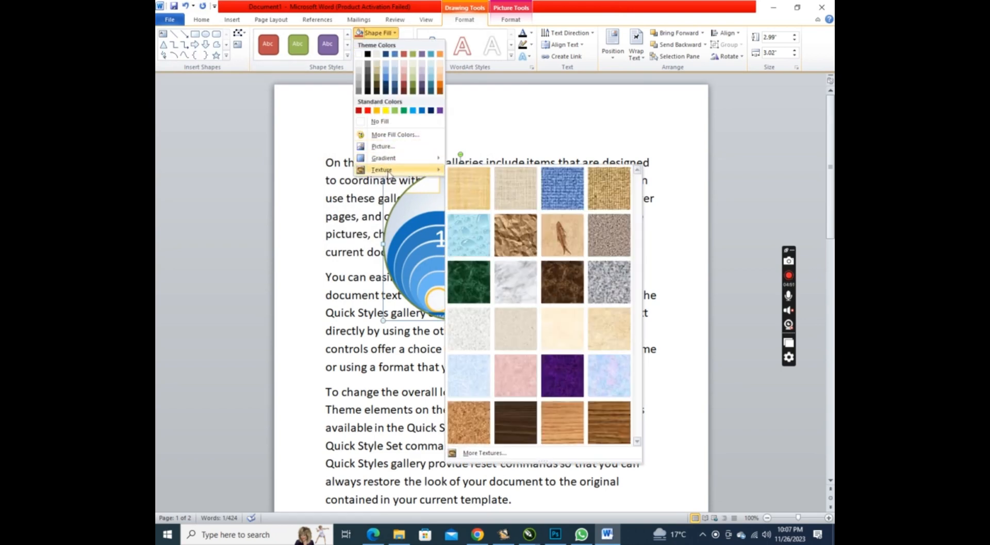
left_click(521, 282)
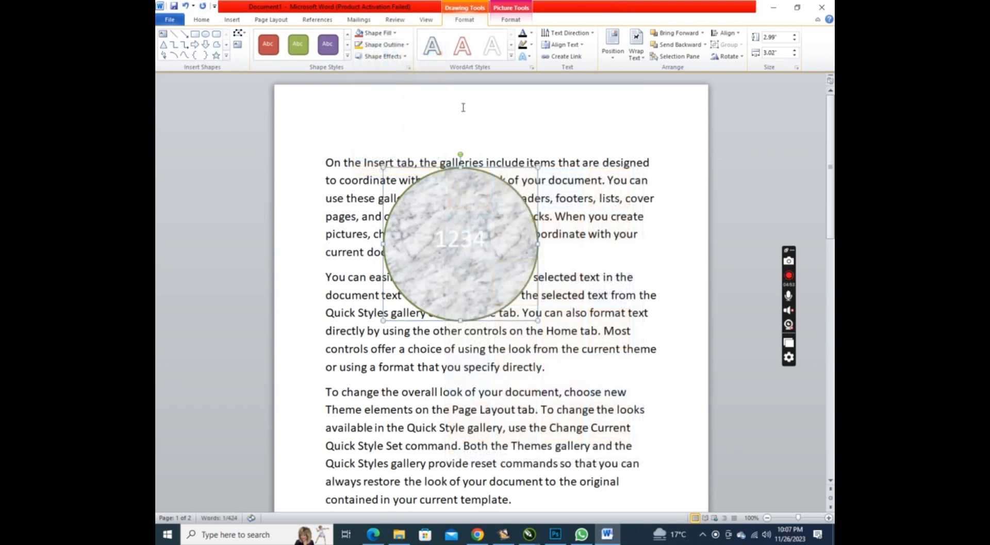
Fill the circle with the light blue gradient variation that radiates from the center.
left_click(382, 33)
mouse_move(385, 158)
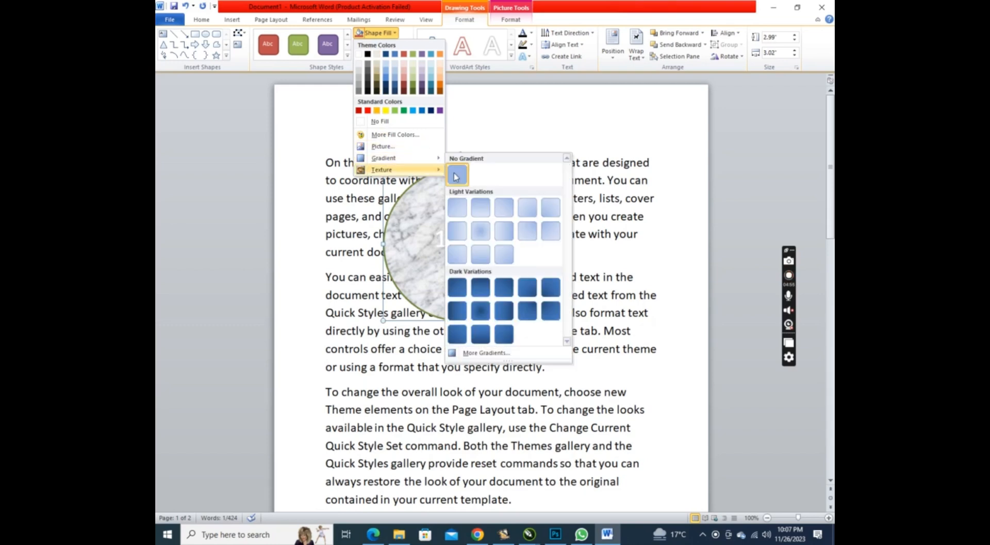
left_click(484, 230)
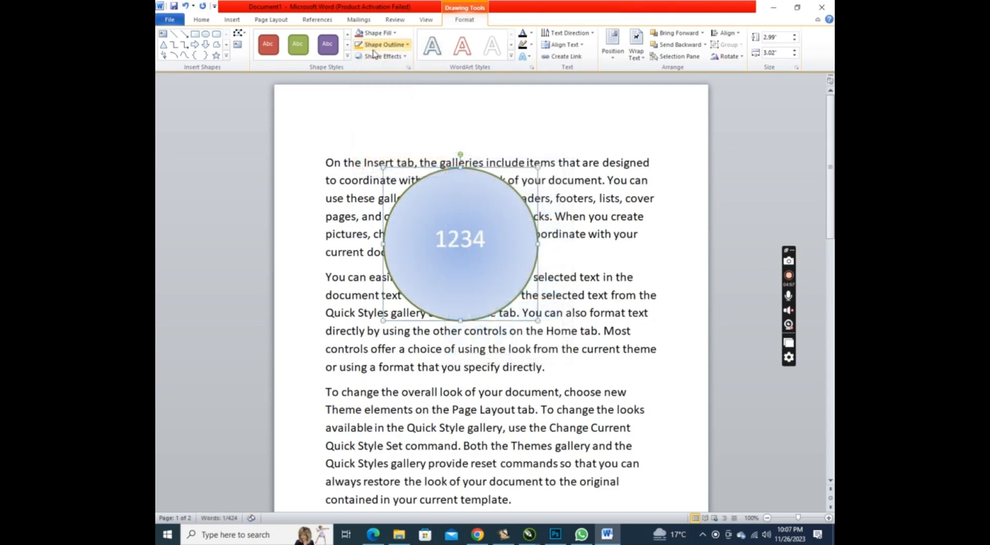
Set the circle's outline weight to 4½ pt.
left_click(384, 45)
mouse_move(392, 158)
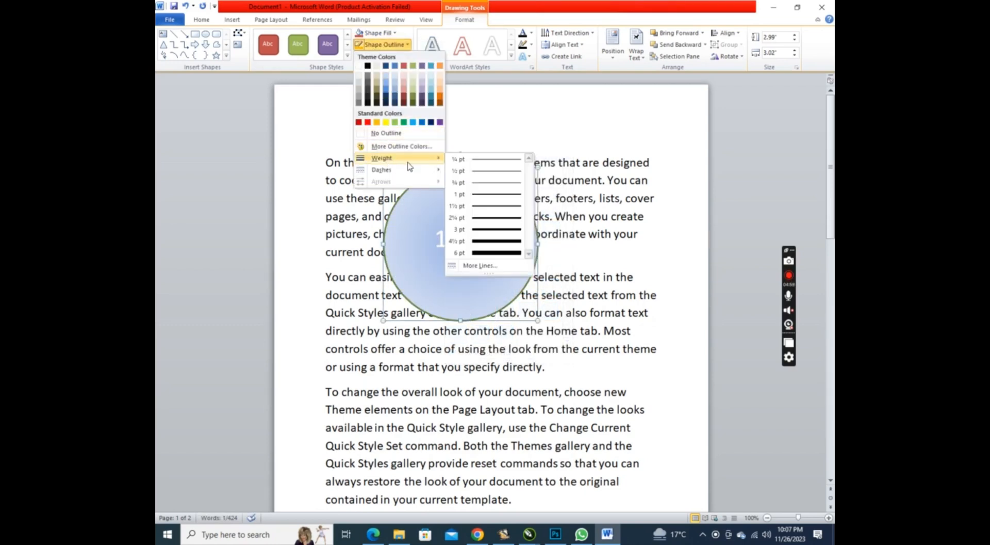
left_click(497, 242)
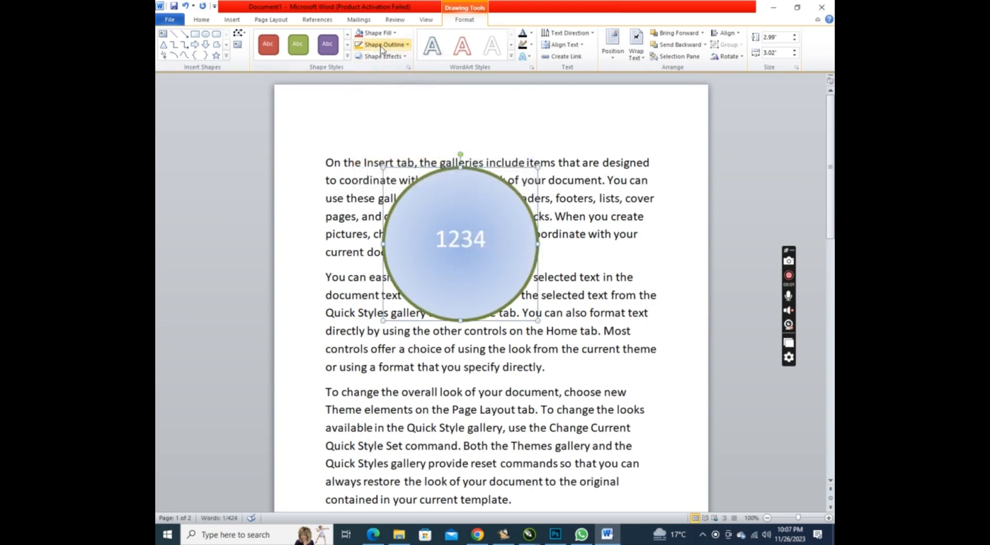